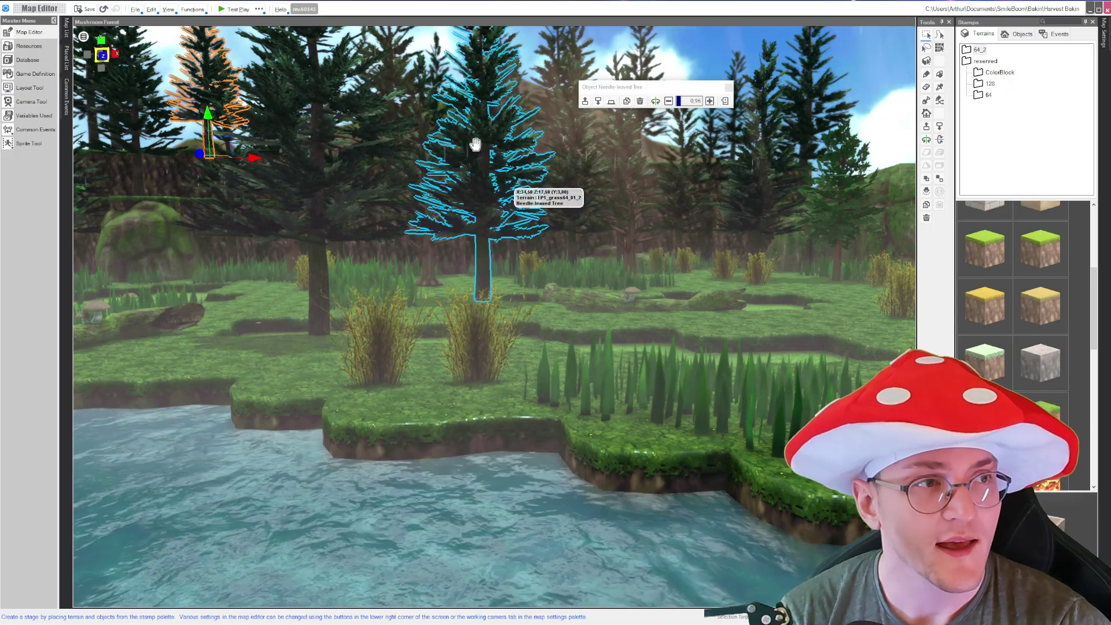
- Run a test play of the game, start a new game from the title screen and walk the character briefly
click(228, 10)
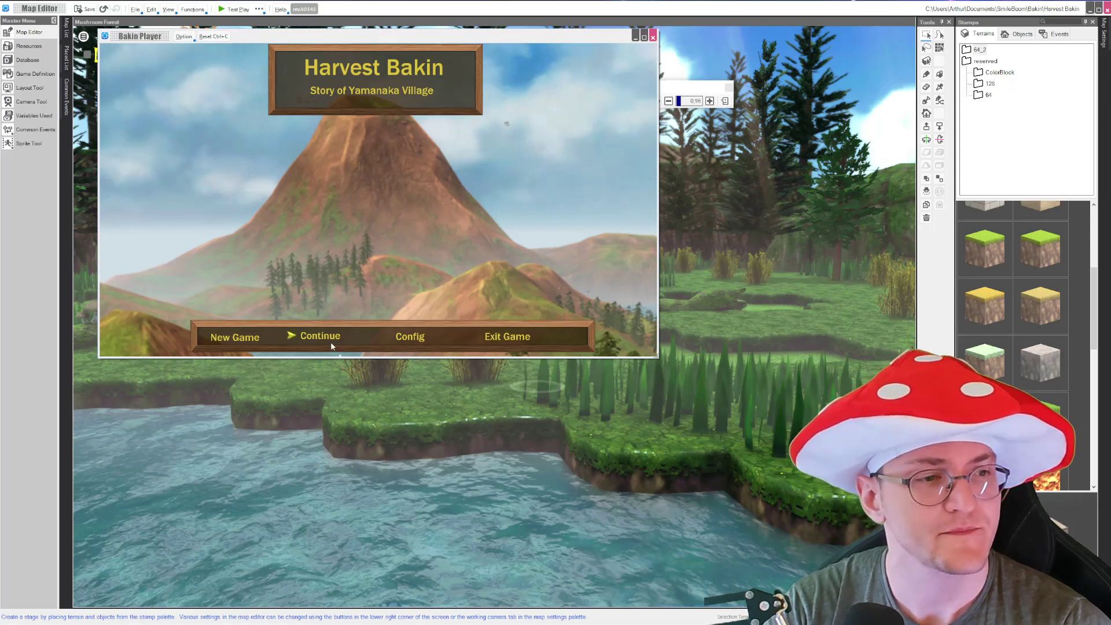
key(Left)
key(Return)
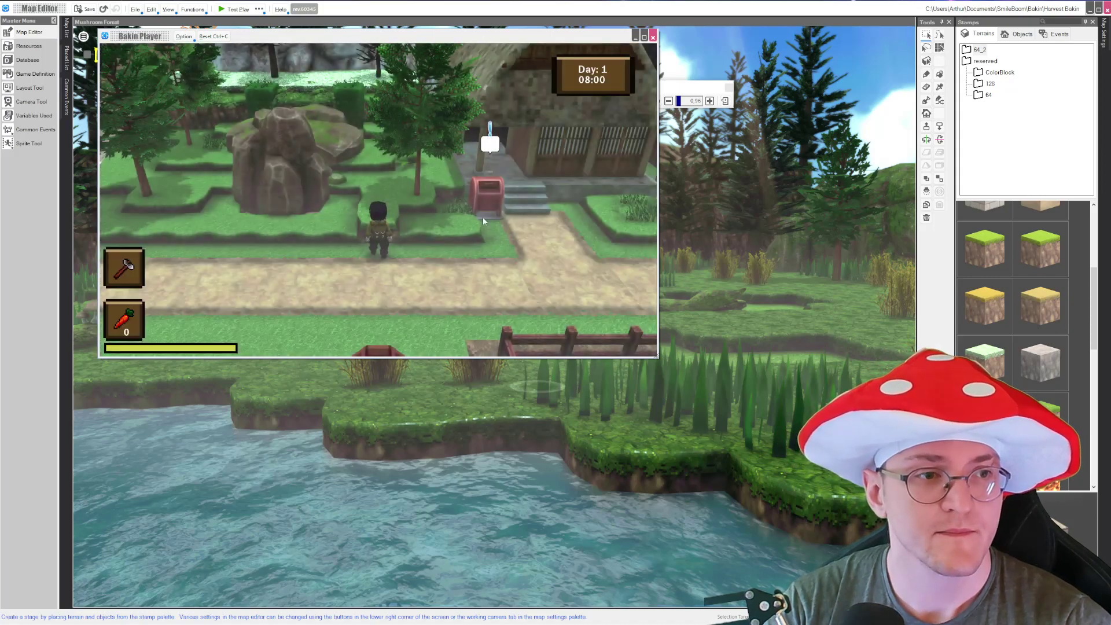
key(a)
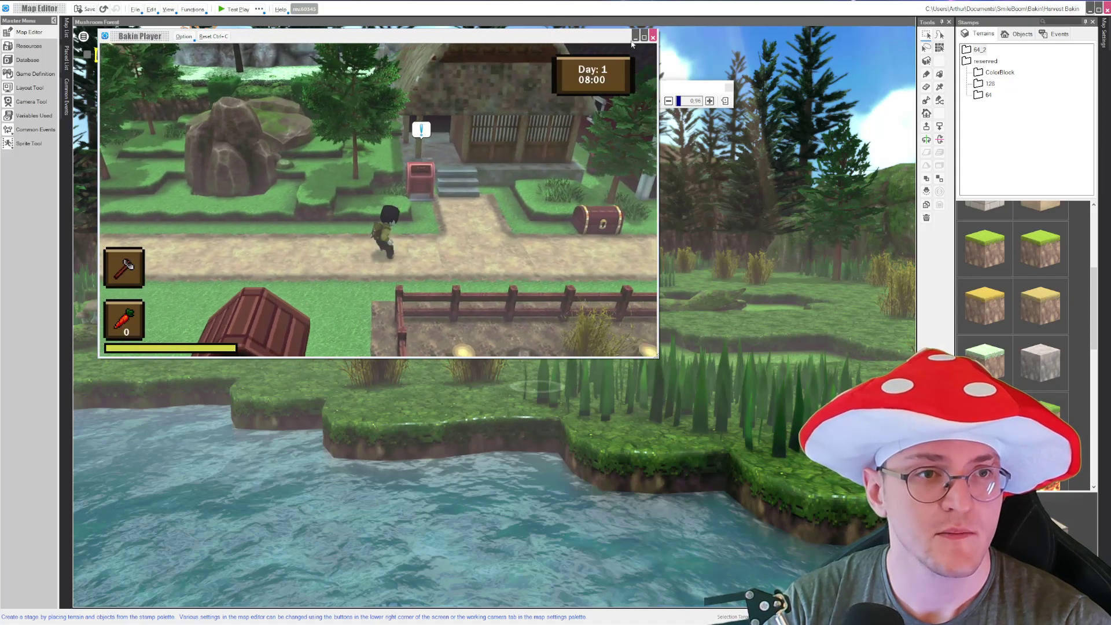
- Quit the running test game through its in-game Exit option and confirm with Yes
key(Escape)
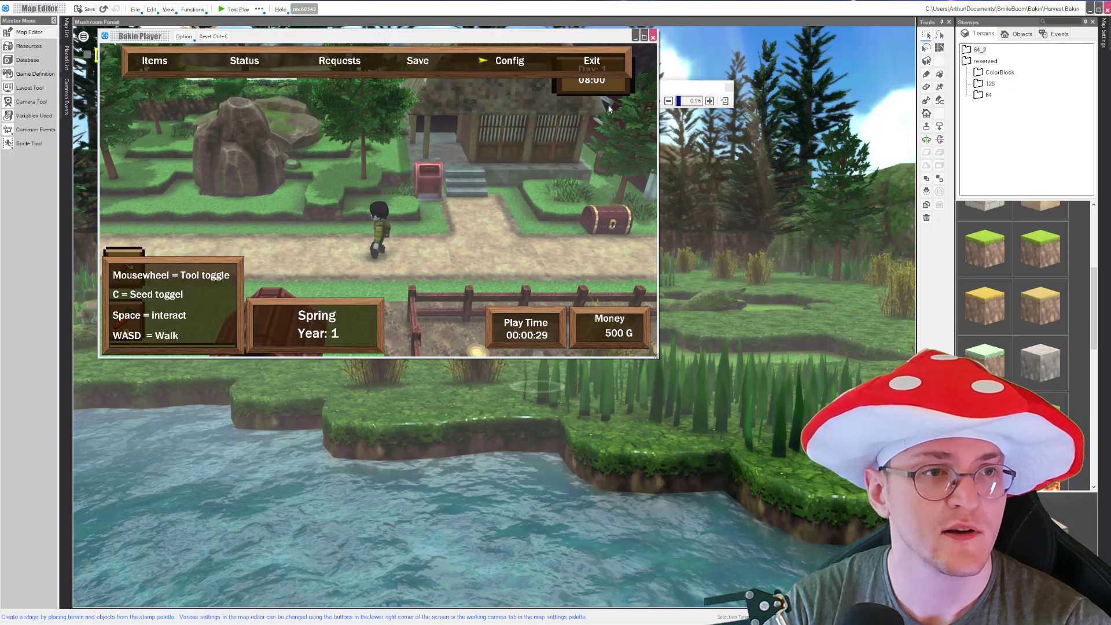
key(Right)
key(Return)
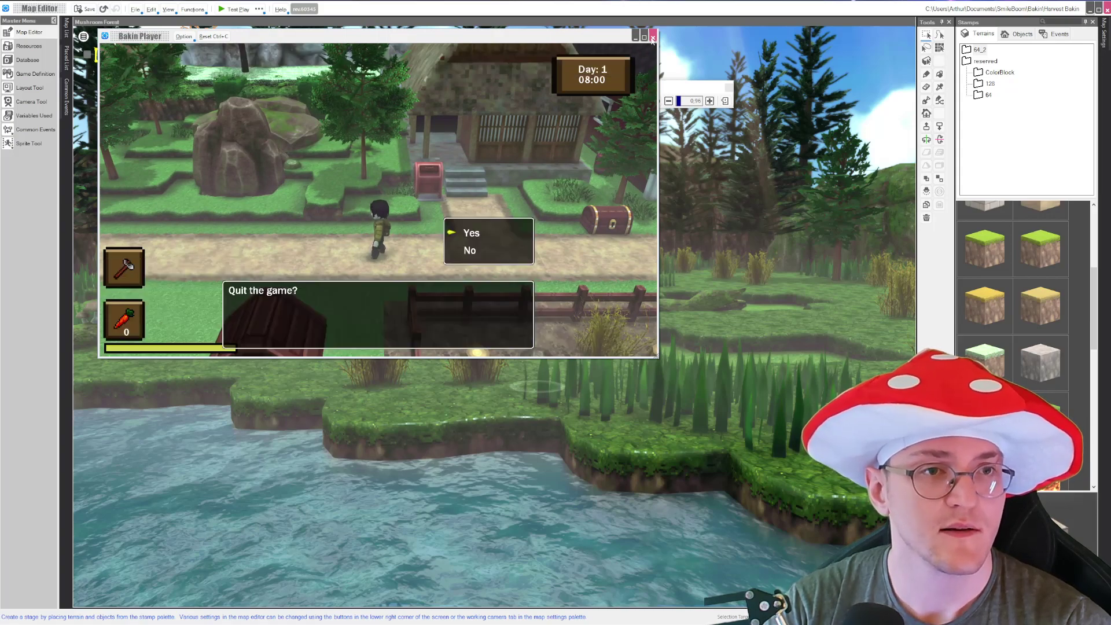
key(Return)
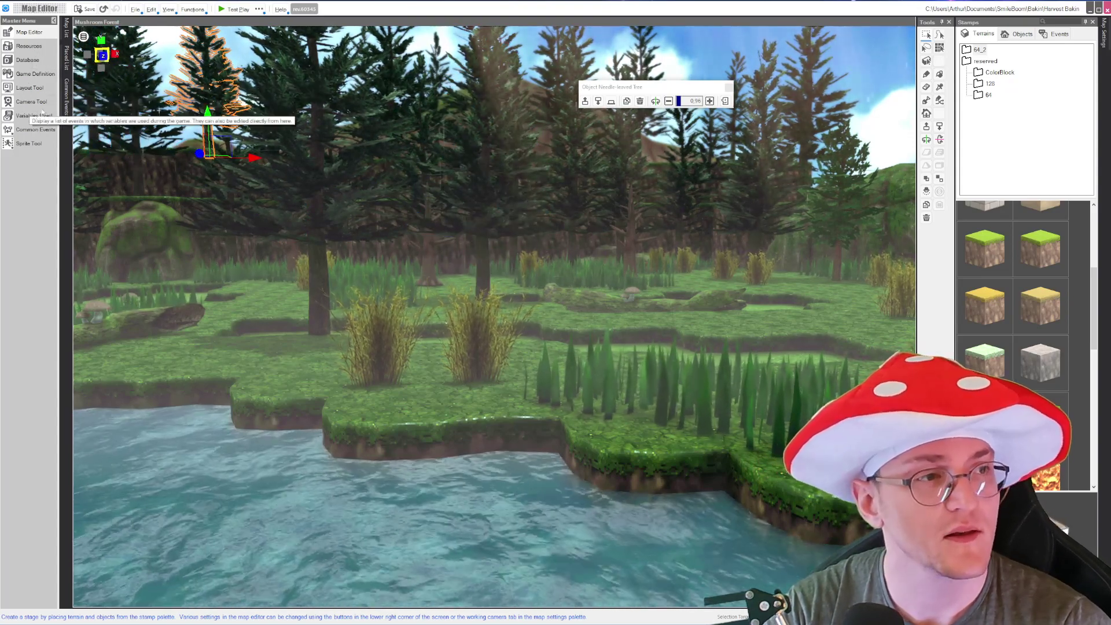
- Enable Skip Title Screen in the Rules and Operations of the Game Definition and close the window
click(34, 74)
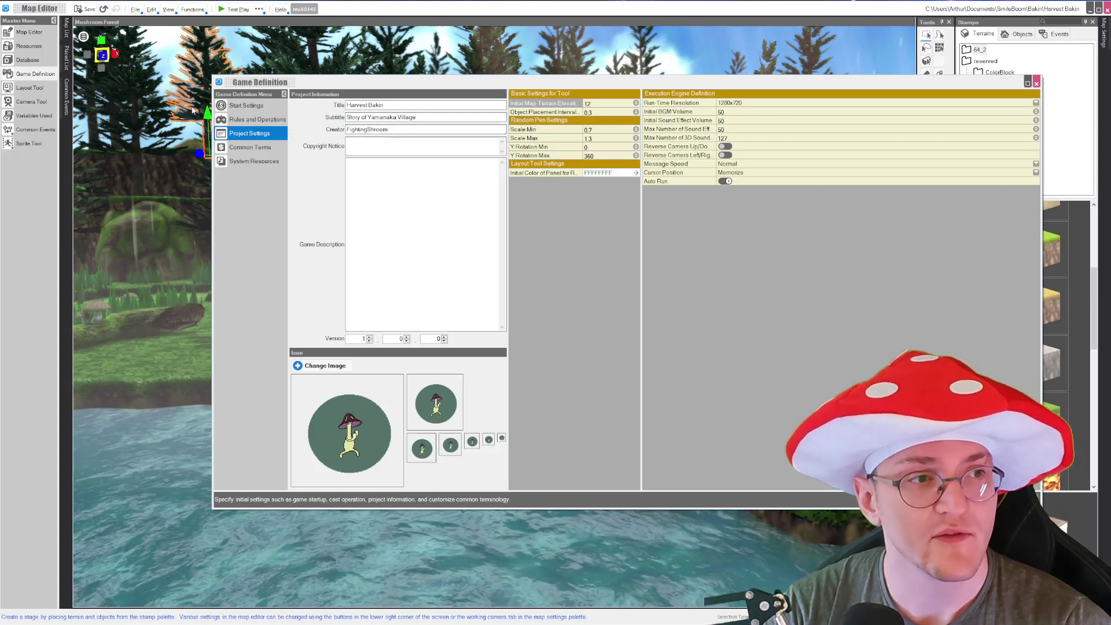
click(248, 124)
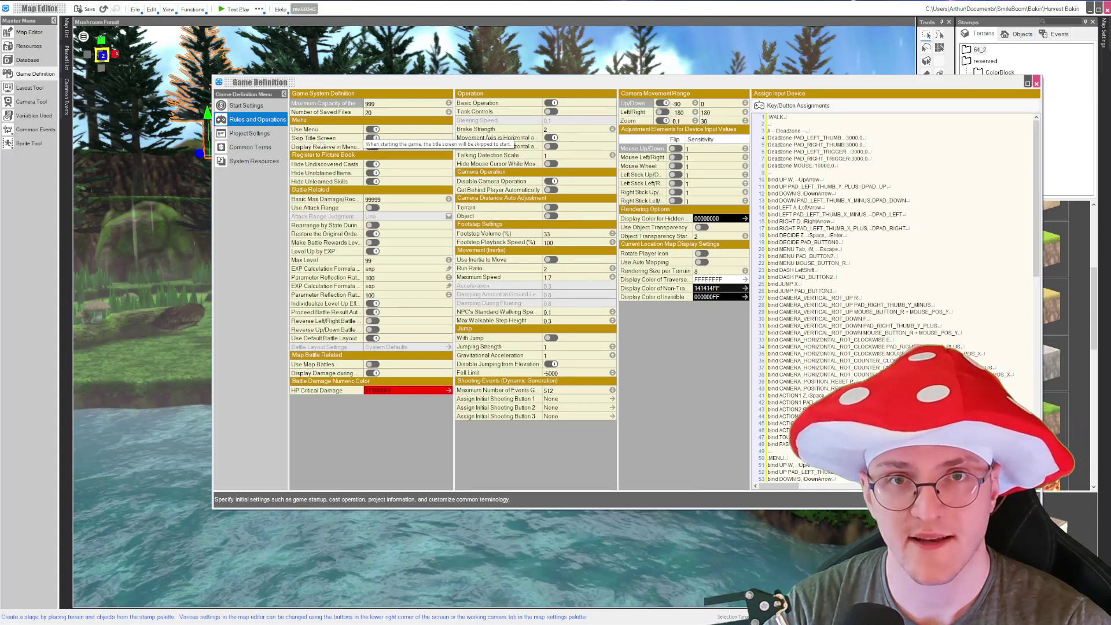
click(372, 139)
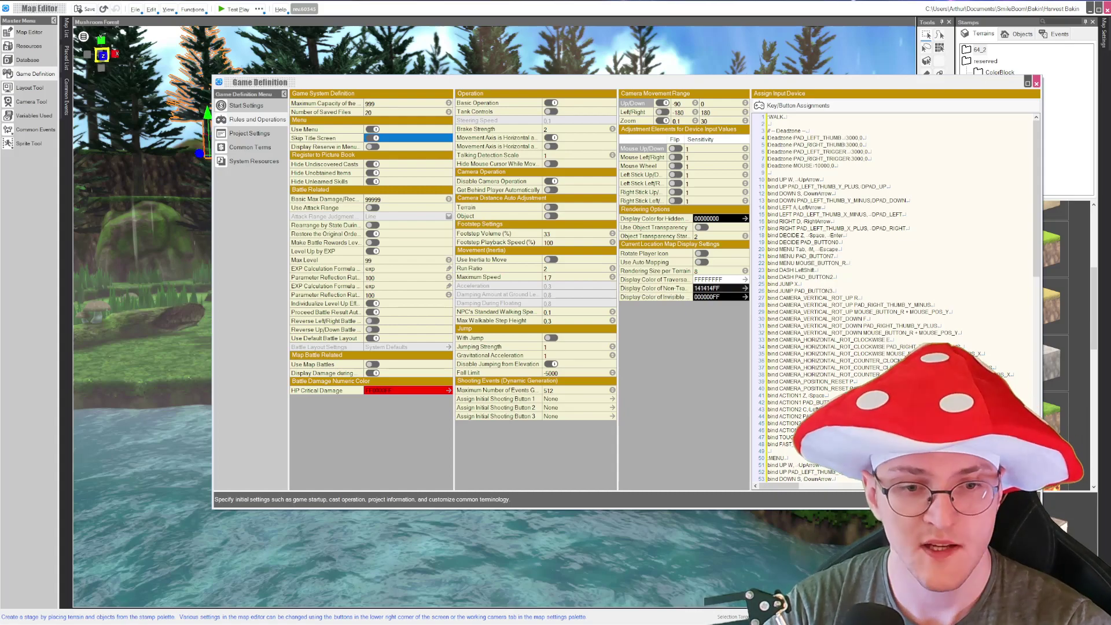
click(1037, 83)
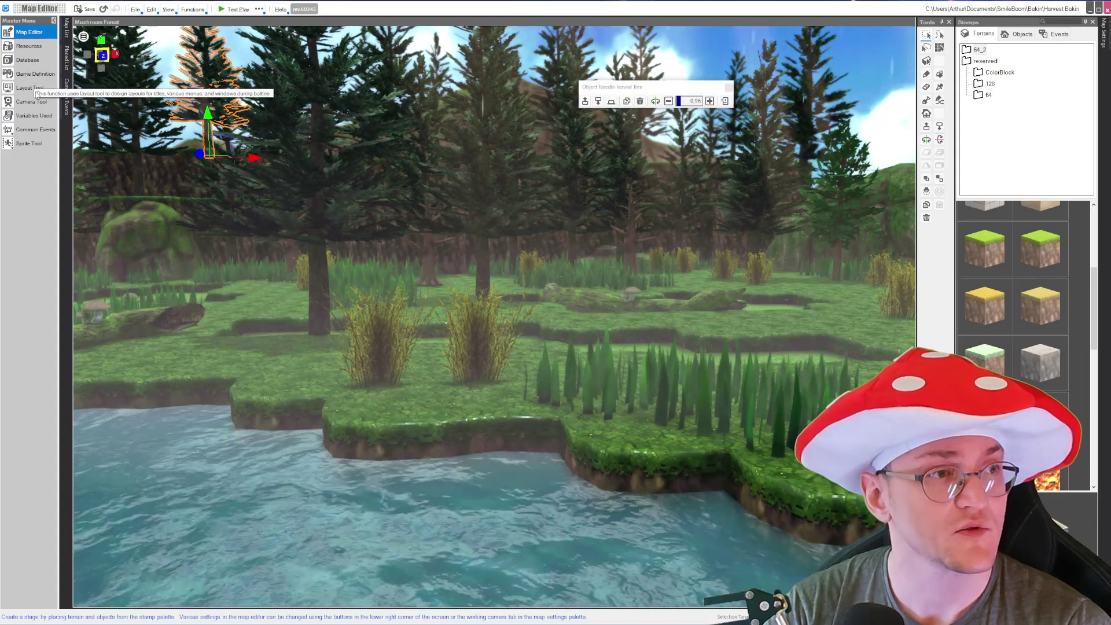
- Open the Title screen in the Layout Tool and compare the default Title layout with the Title_1 layout
click(36, 93)
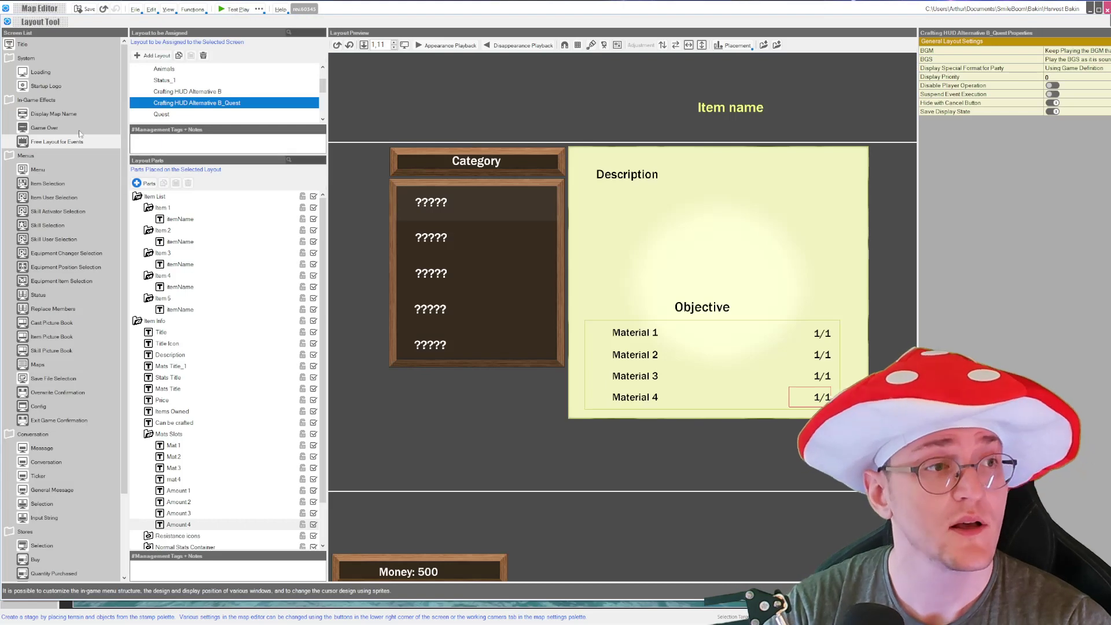
click(24, 45)
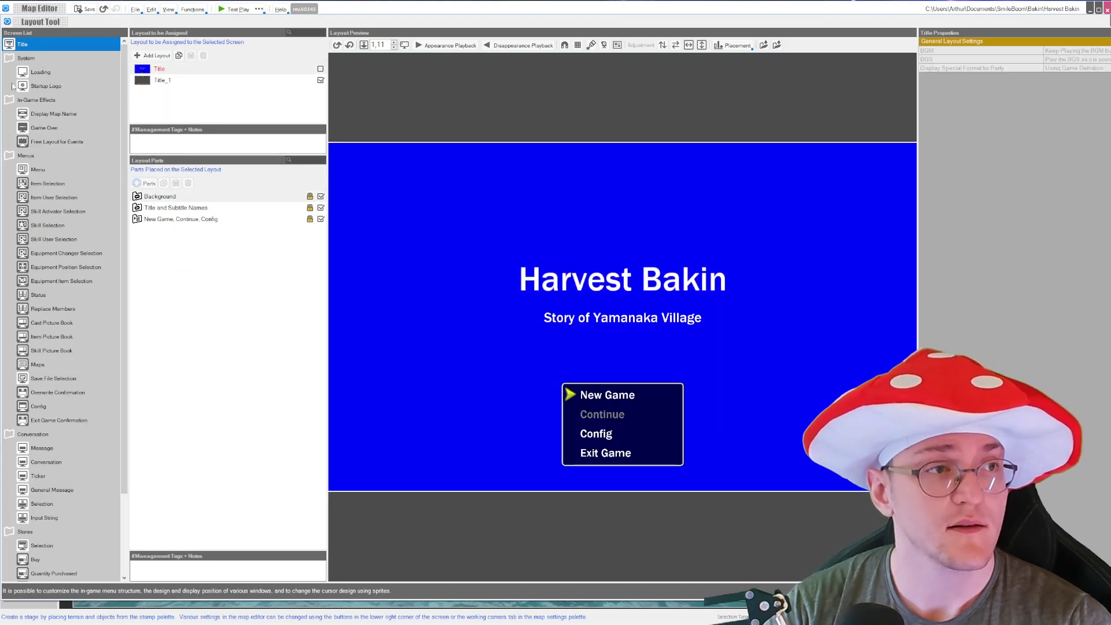
click(168, 70)
click(164, 81)
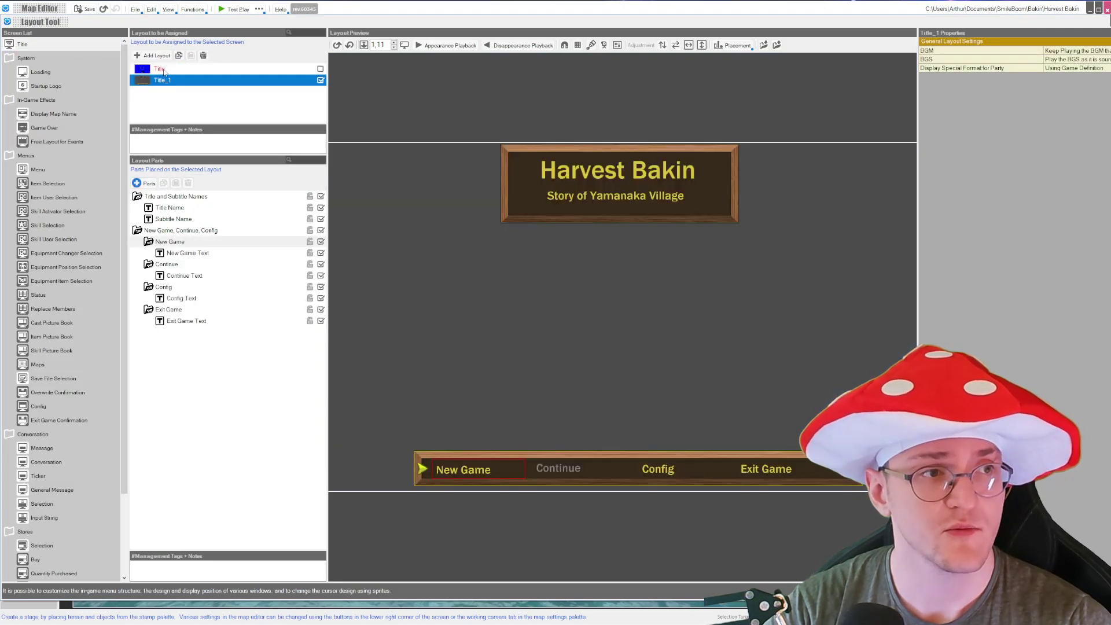
click(164, 70)
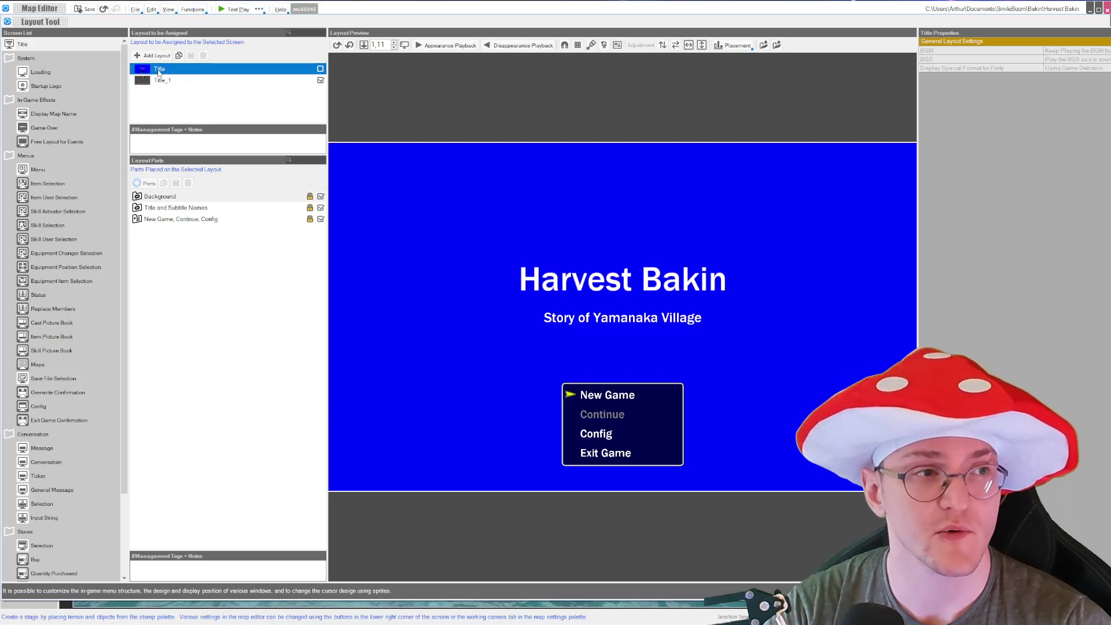
click(168, 81)
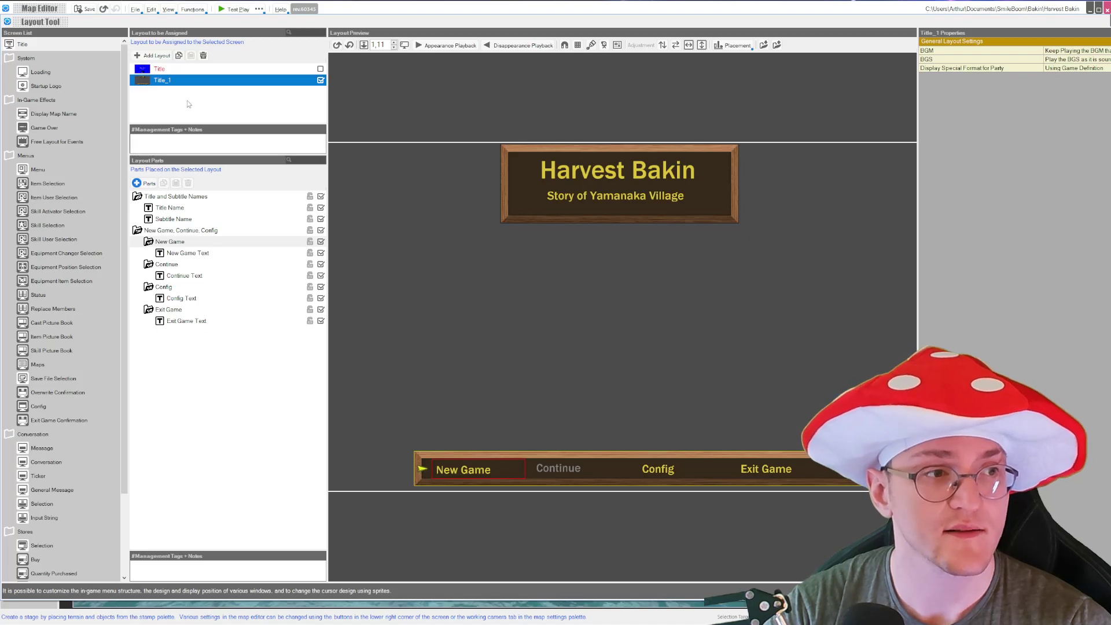
- Duplicate the default Title layout and select the copy
click(158, 69)
click(179, 55)
click(191, 55)
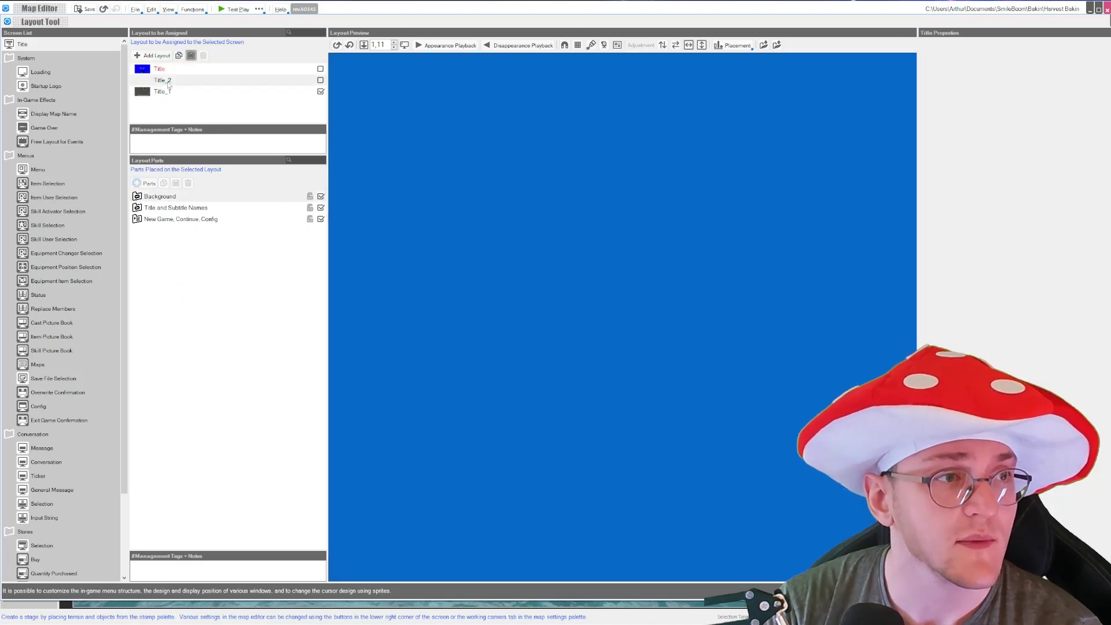
click(164, 81)
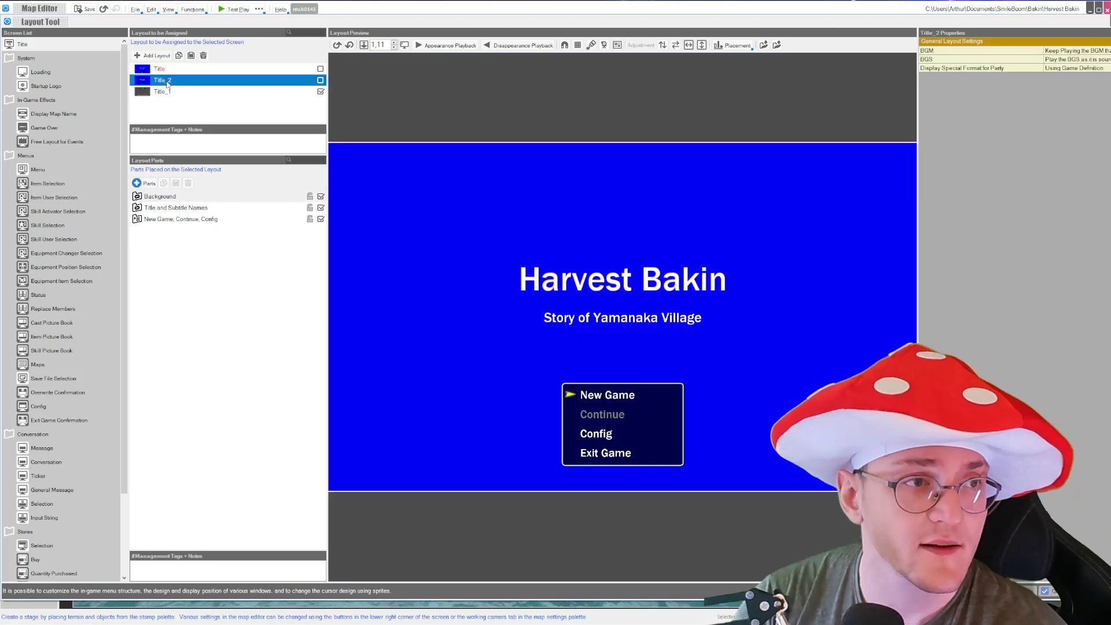
- Delete the Background part from the Title_2 layout
click(171, 196)
click(172, 197)
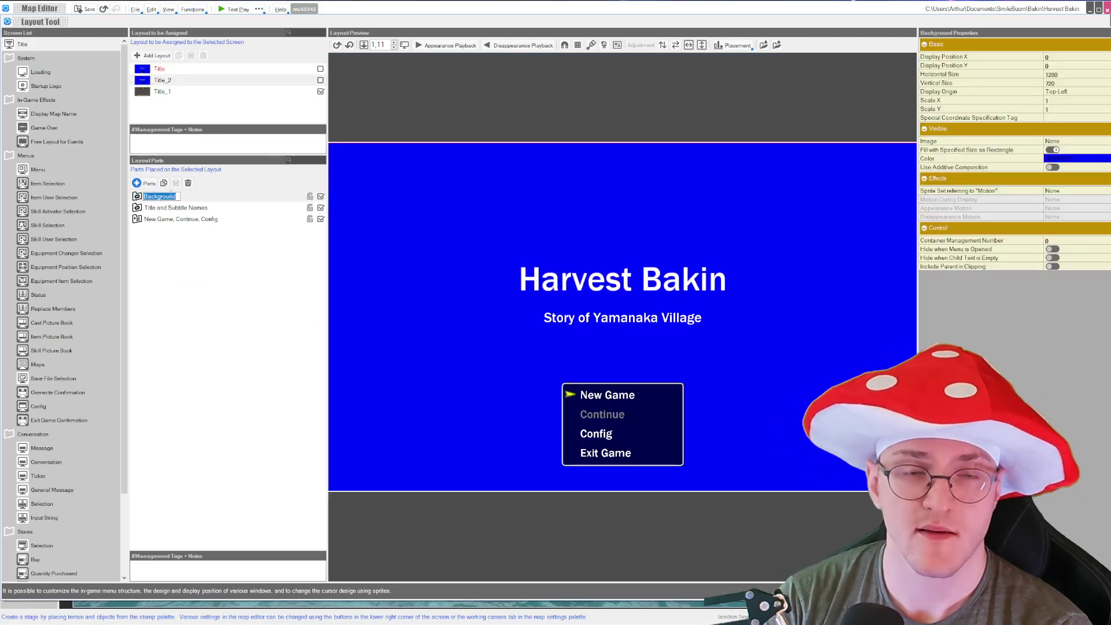
right_click(171, 198)
key(Escape)
click(168, 198)
right_click(169, 200)
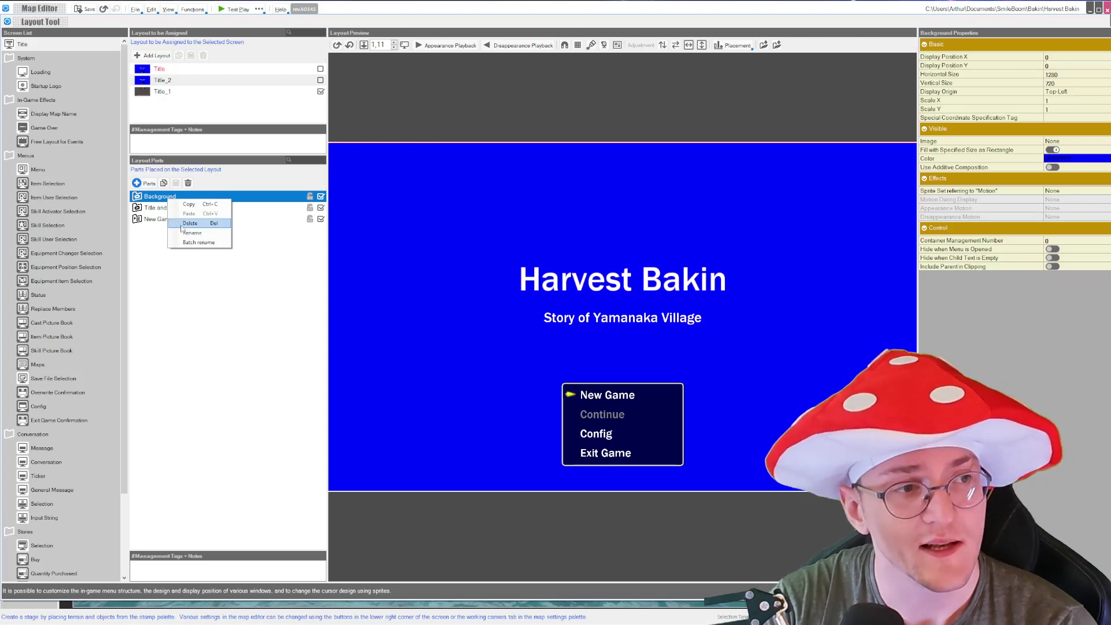
click(183, 225)
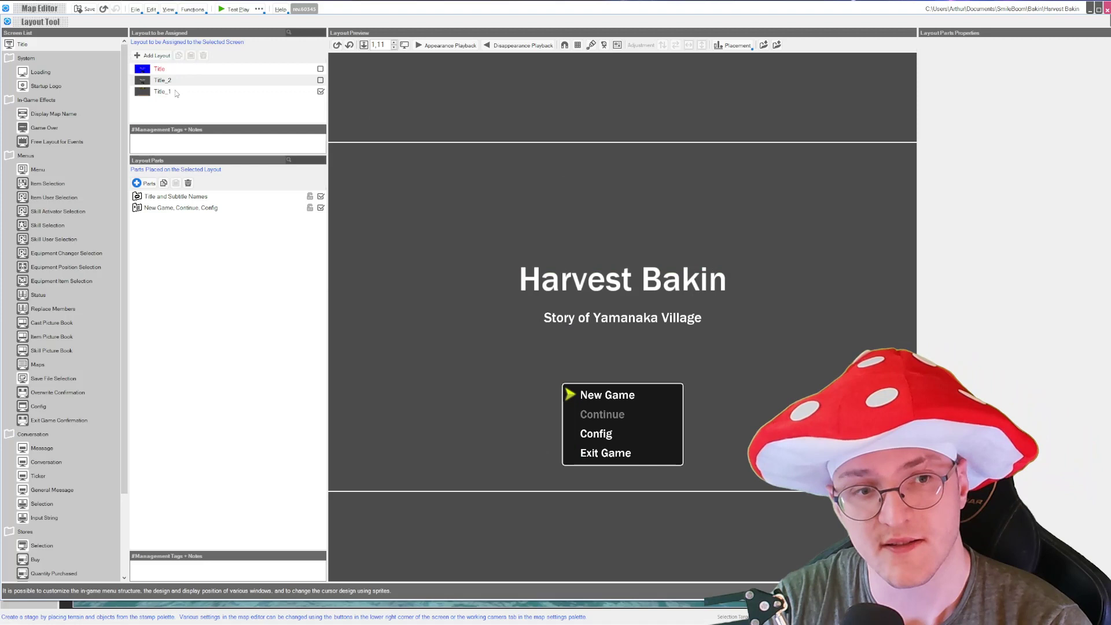
- Hide and re-show the Background part of the default Title layout, and return to the Title_1 layout
click(160, 69)
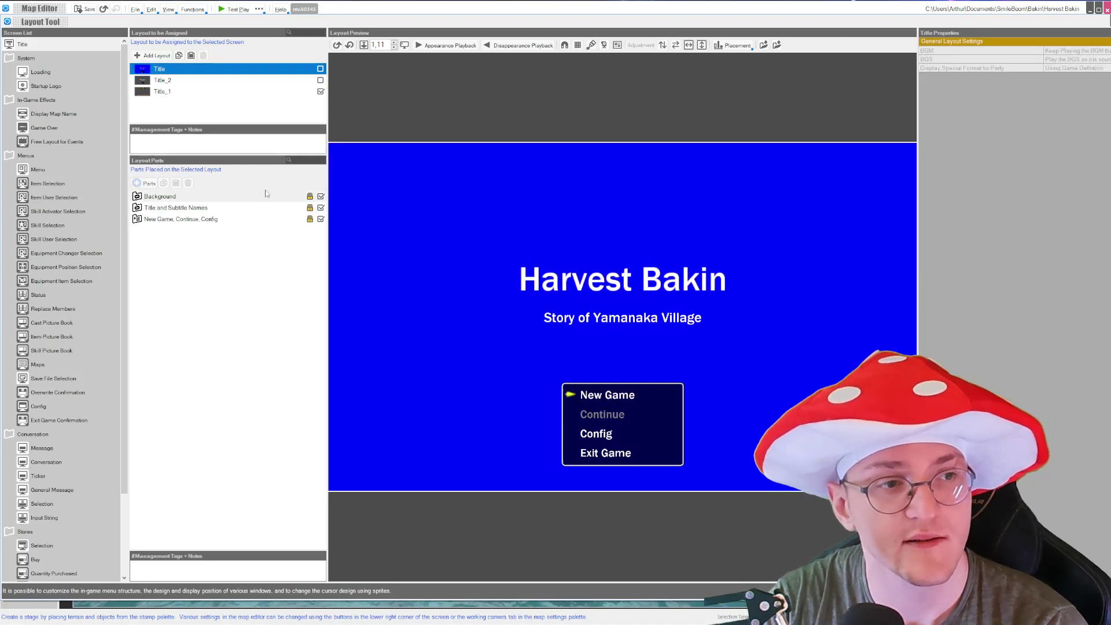
click(321, 198)
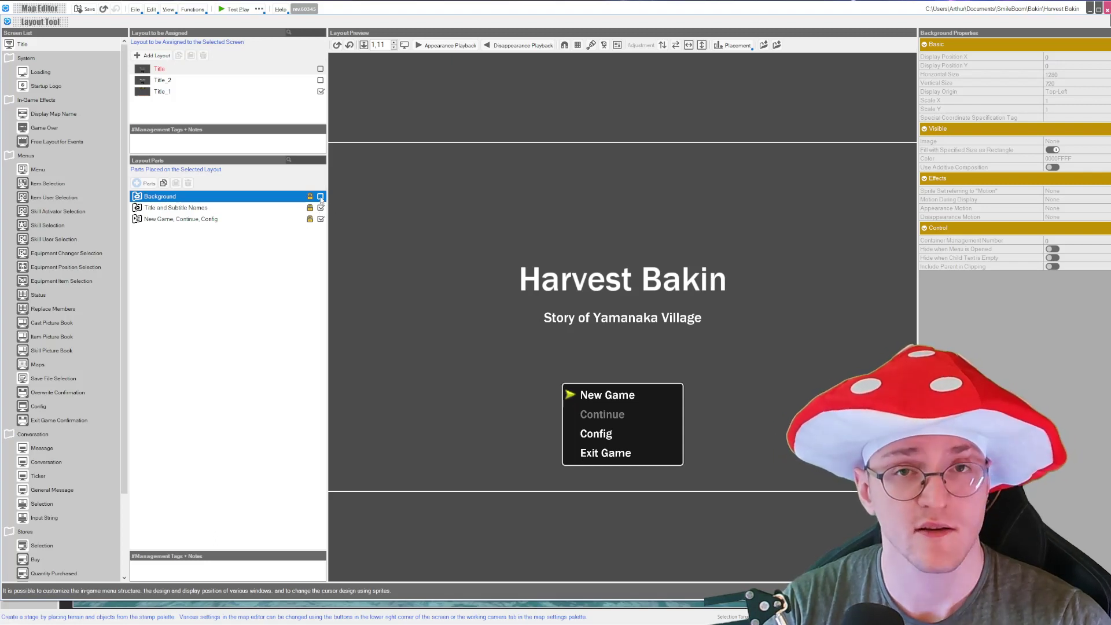
click(321, 197)
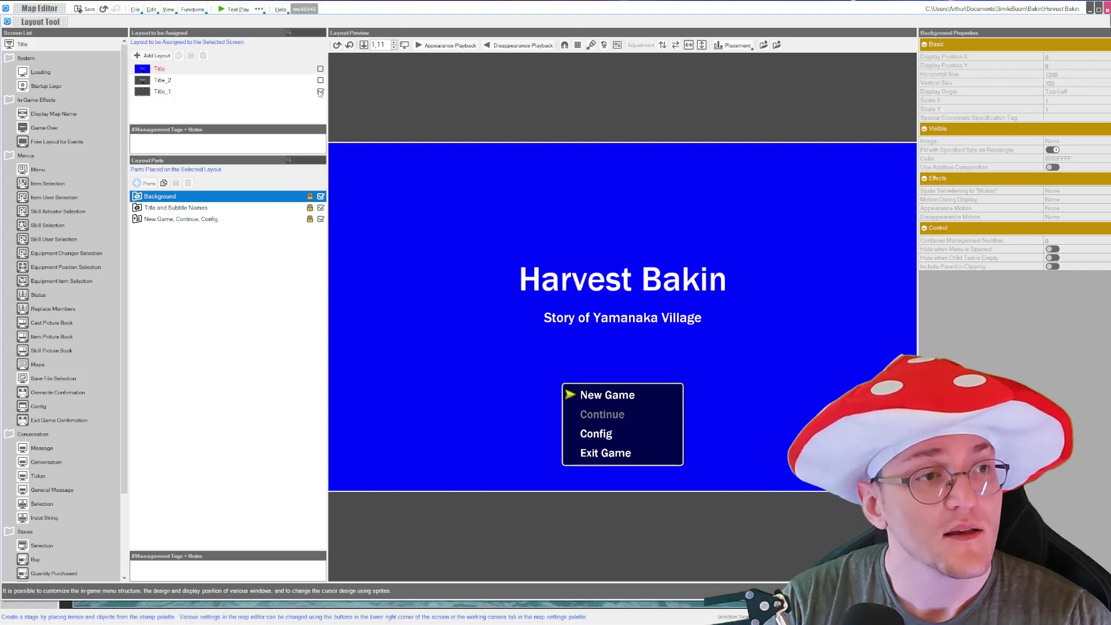
click(165, 92)
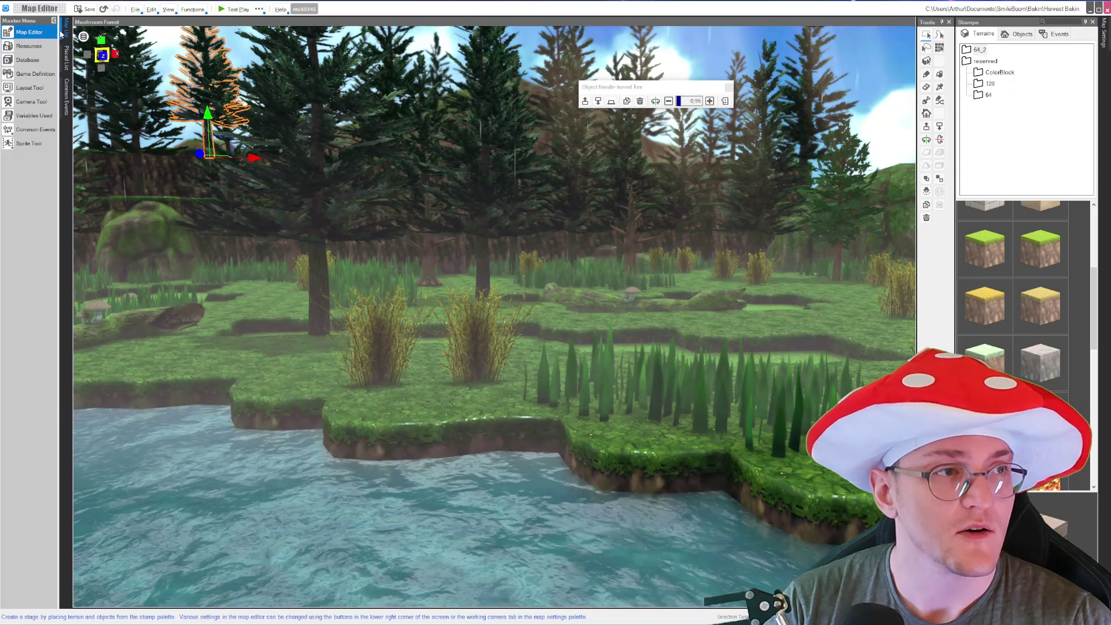
- Open the IntroZone map from the project's map list in the Map Editor
click(65, 29)
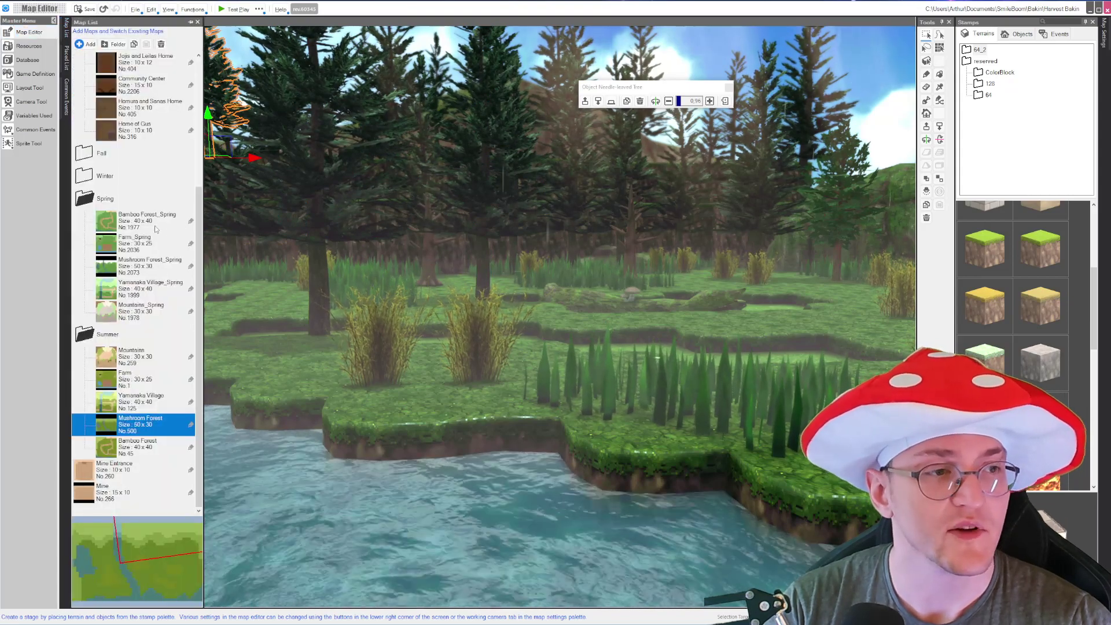
scroll(127, 117, up, 3)
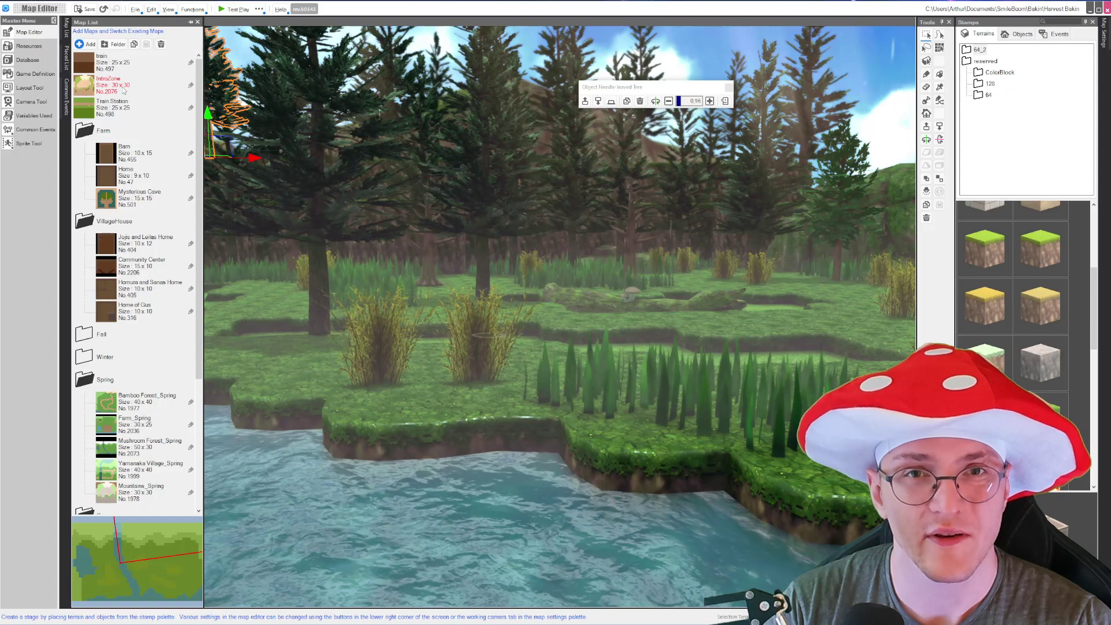
double_click(123, 90)
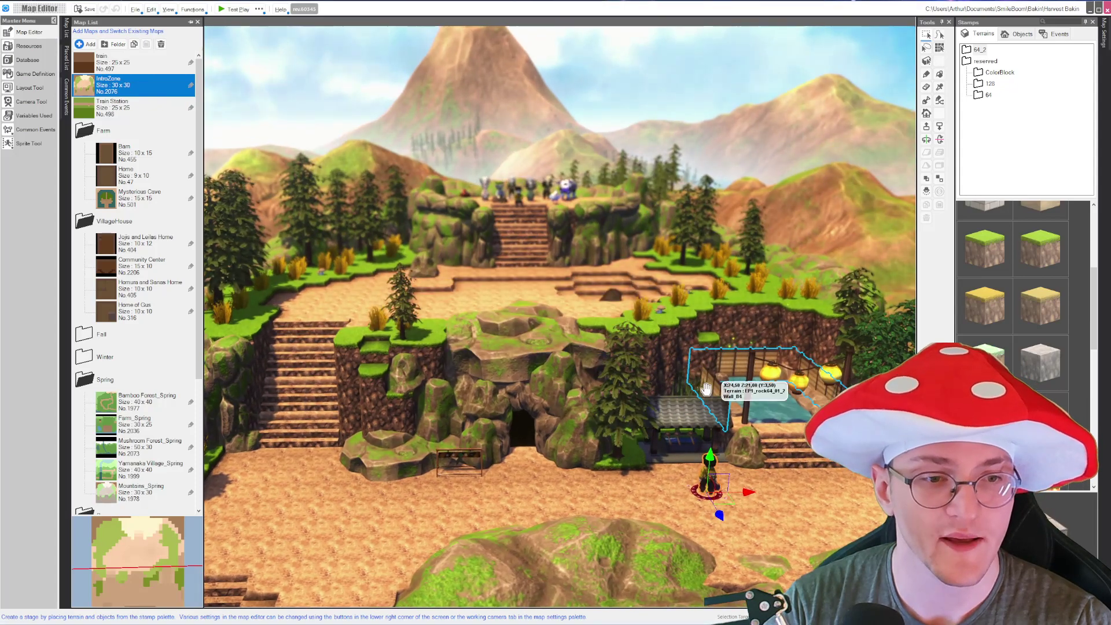
- Look up the Make This the Starting Point option for a ground tile beside the character and dismiss it
middle_drag(688, 431, 632, 431)
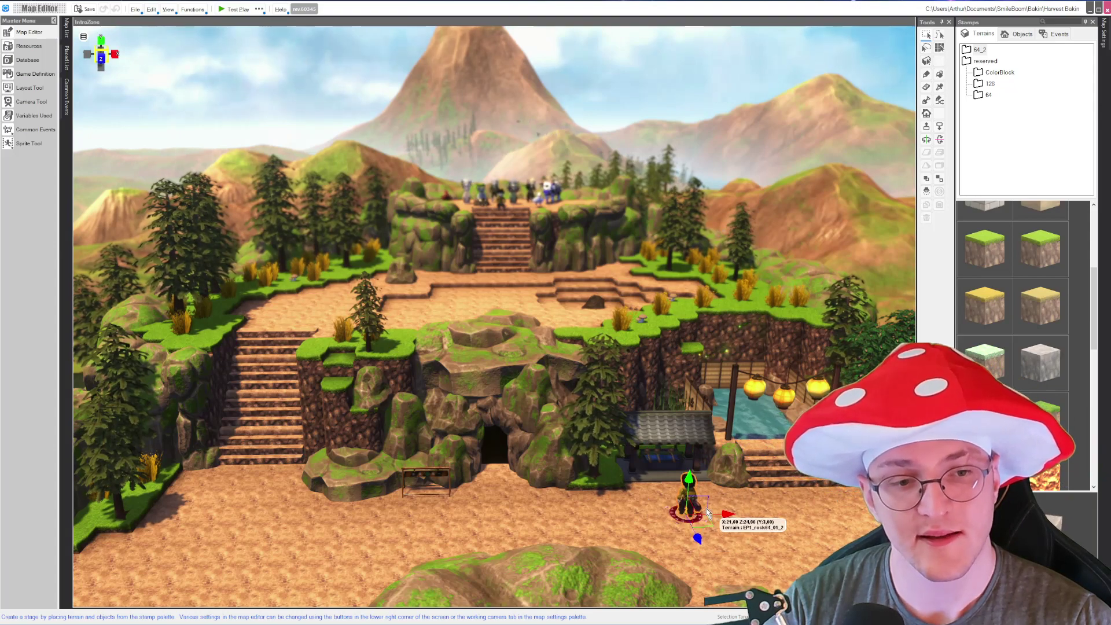
right_click(753, 521)
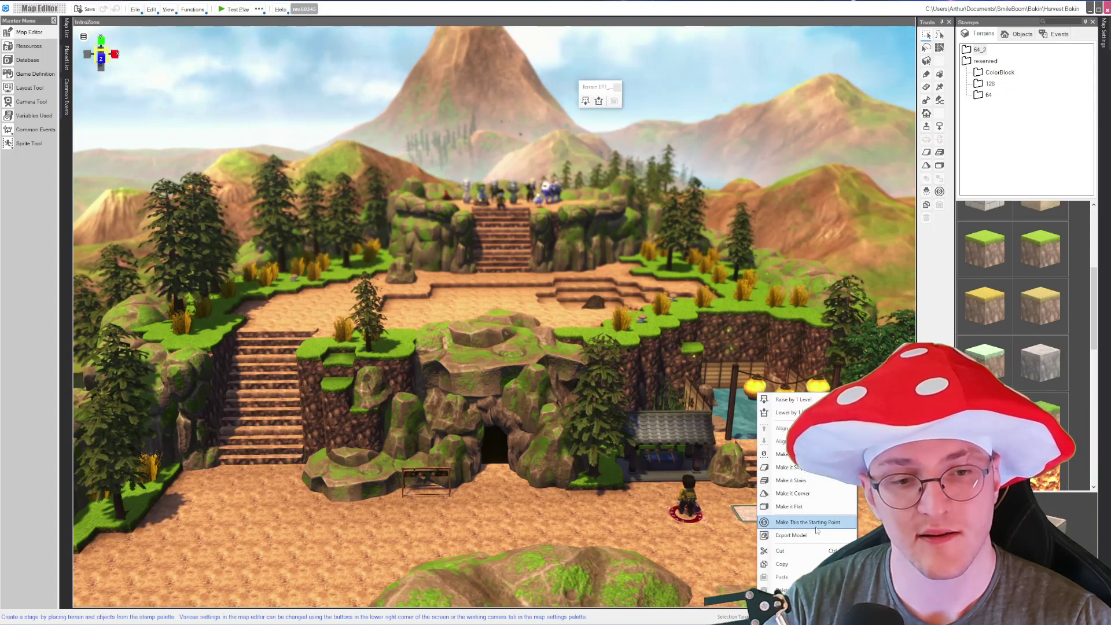
click(709, 549)
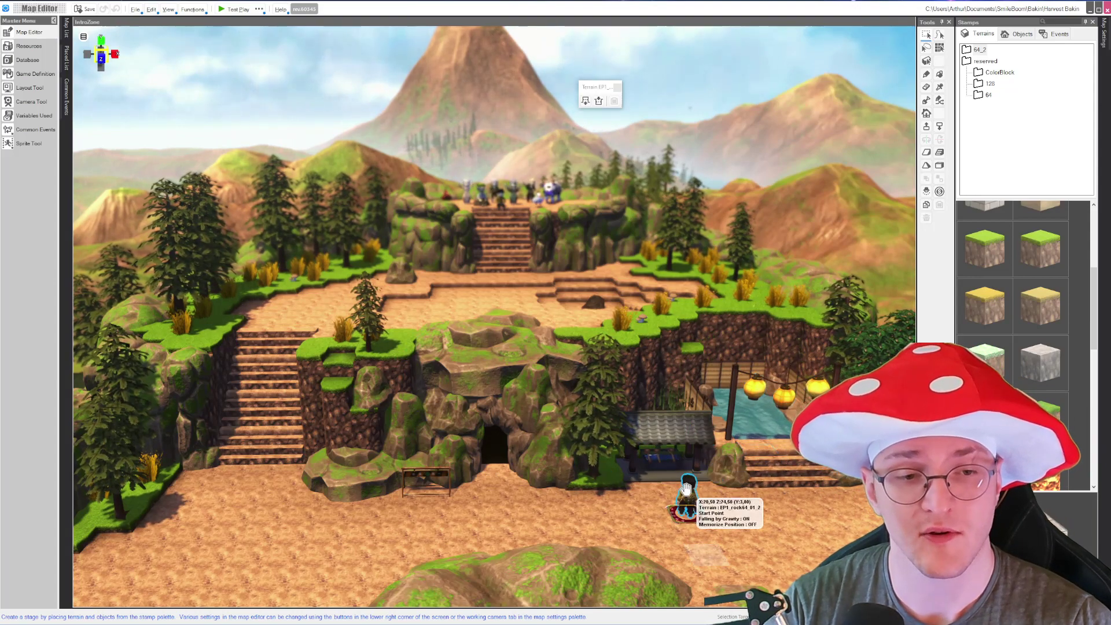
- Examine the IntroZone scene from the start point up to the characters and animals gathered above the stairs
scroll(674, 486, up, 3)
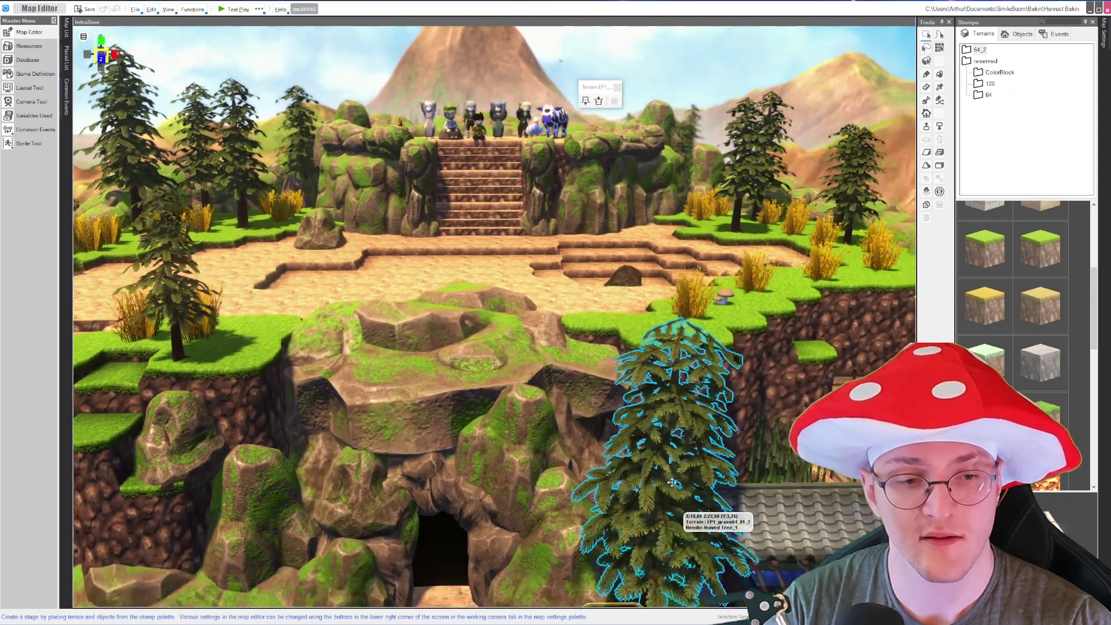
scroll(672, 482, down, 3)
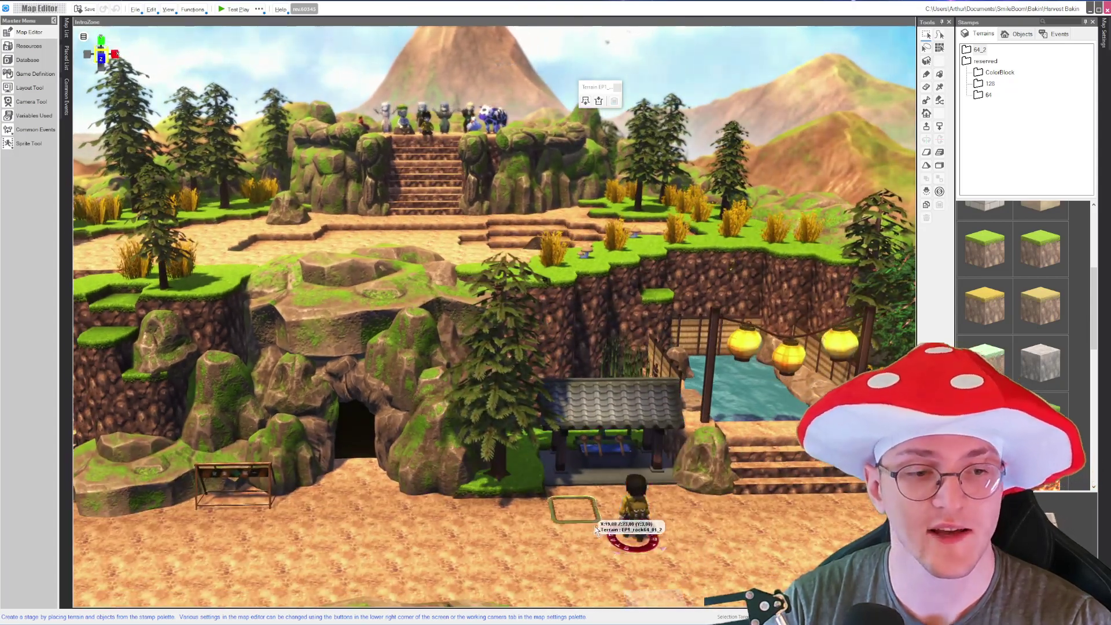
scroll(535, 195, up, 3)
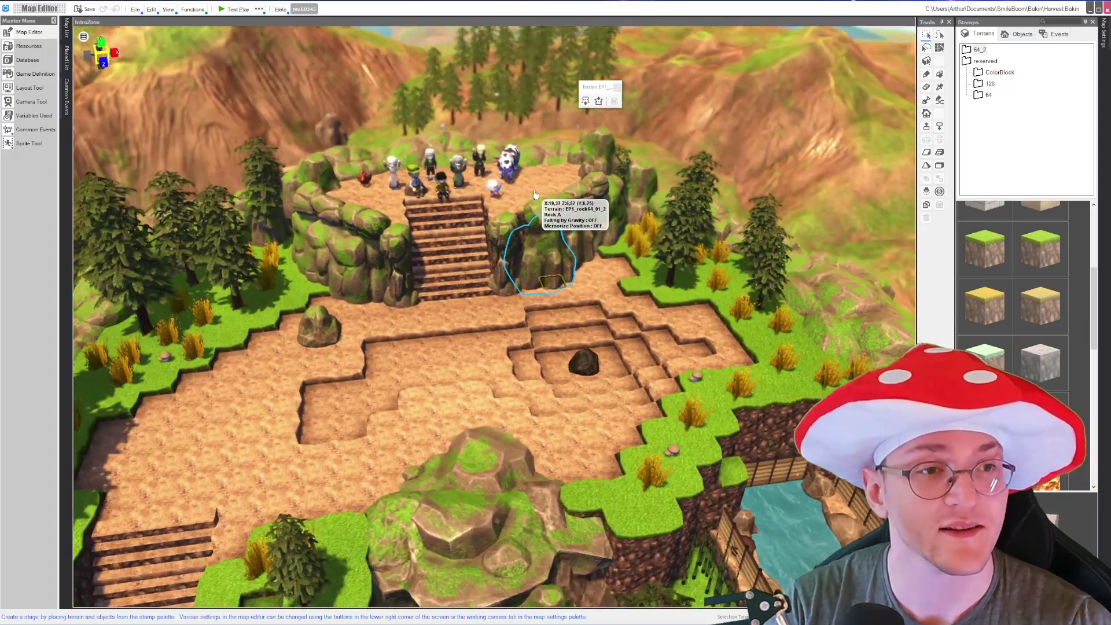
scroll(536, 195, up, 5)
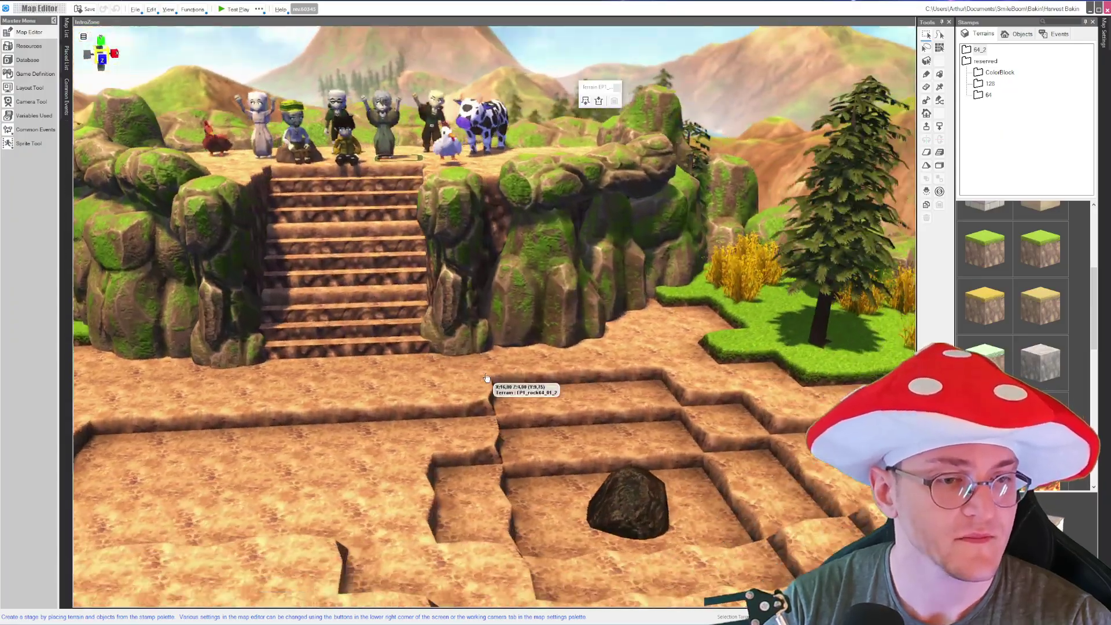
scroll(486, 378, up, 2)
scroll(509, 382, down, 3)
scroll(460, 368, up, 2)
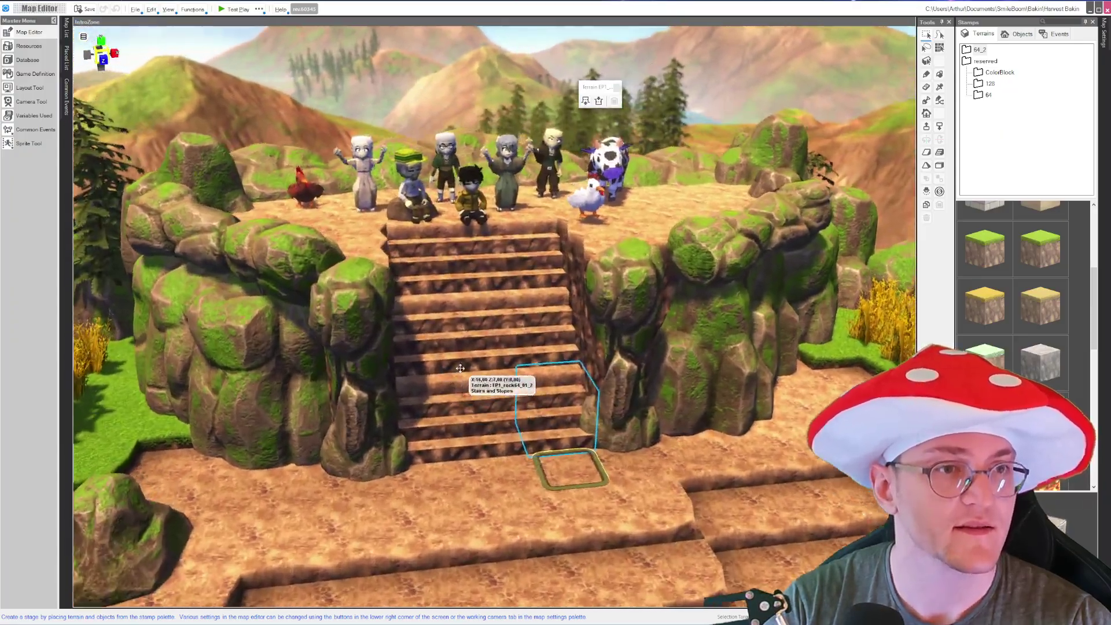
scroll(460, 368, down, 3)
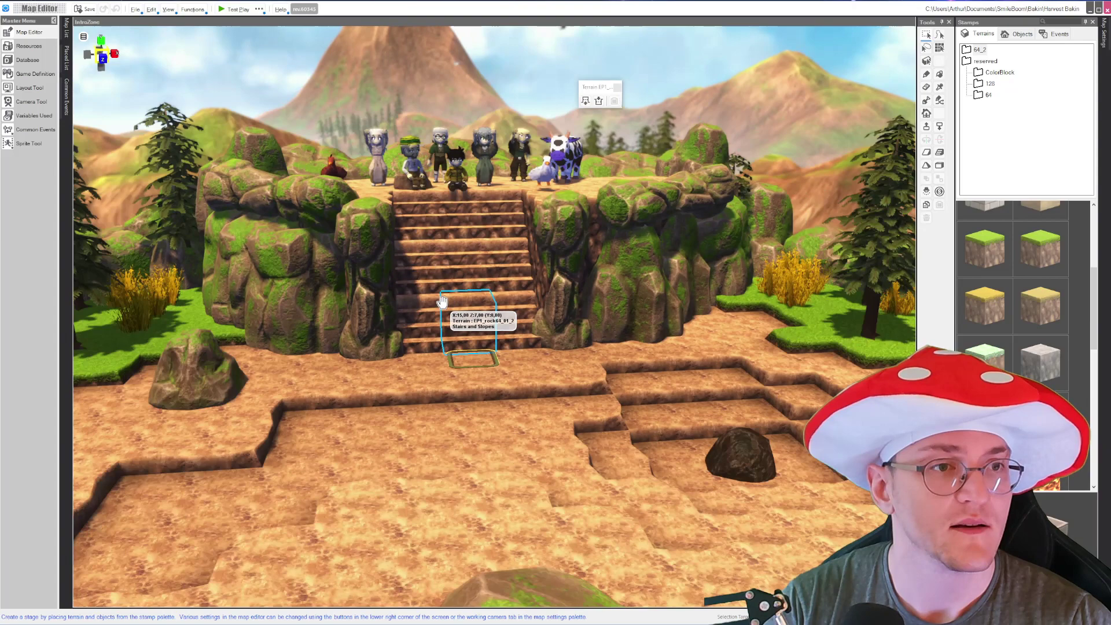
scroll(441, 302, up, 3)
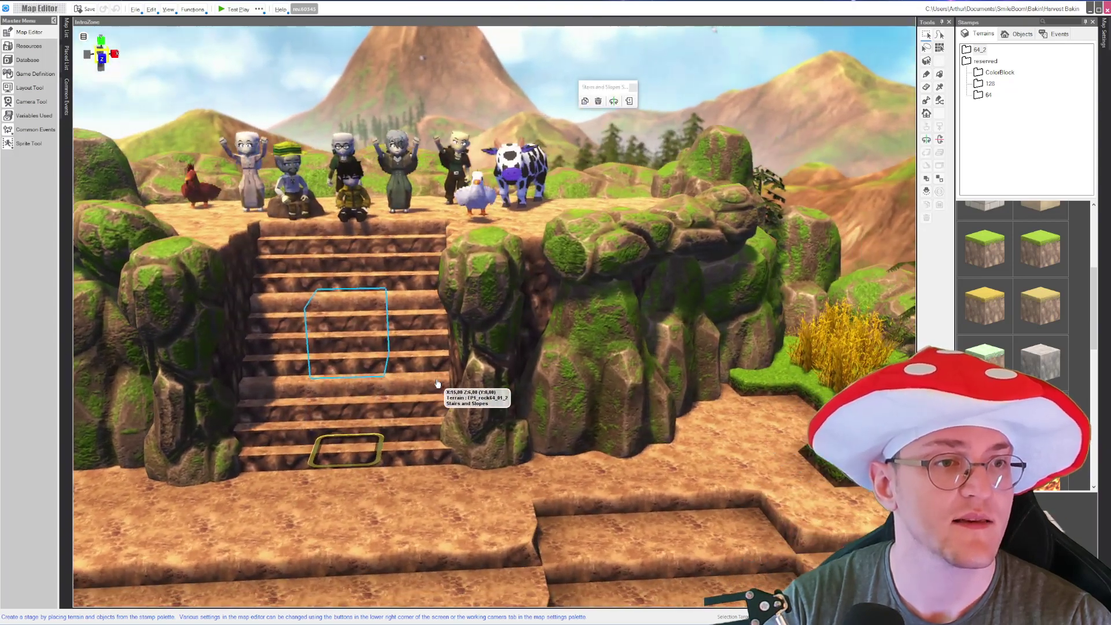
click(358, 399)
scroll(394, 324, up, 1)
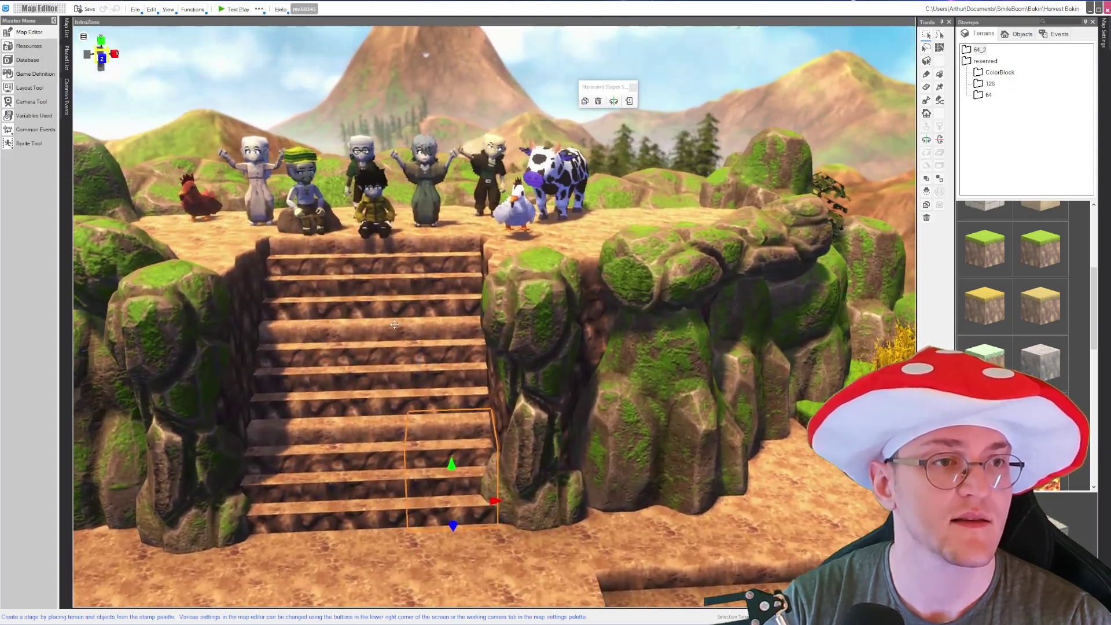
scroll(394, 324, down, 3)
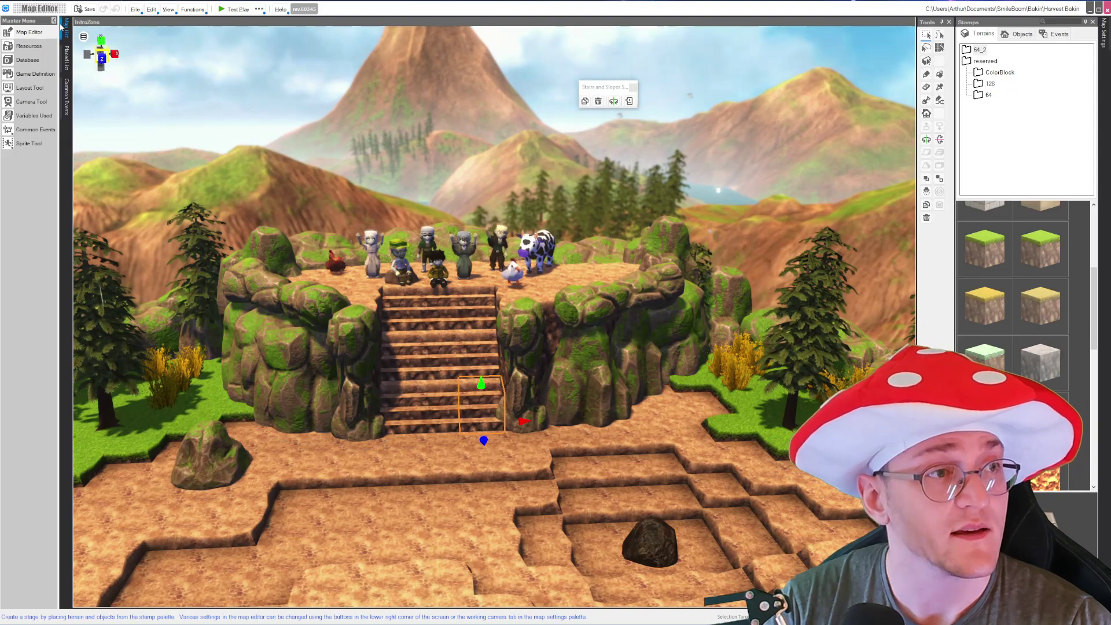
- Open the Startscreen common event and inspect its Play BGM command settings
click(63, 29)
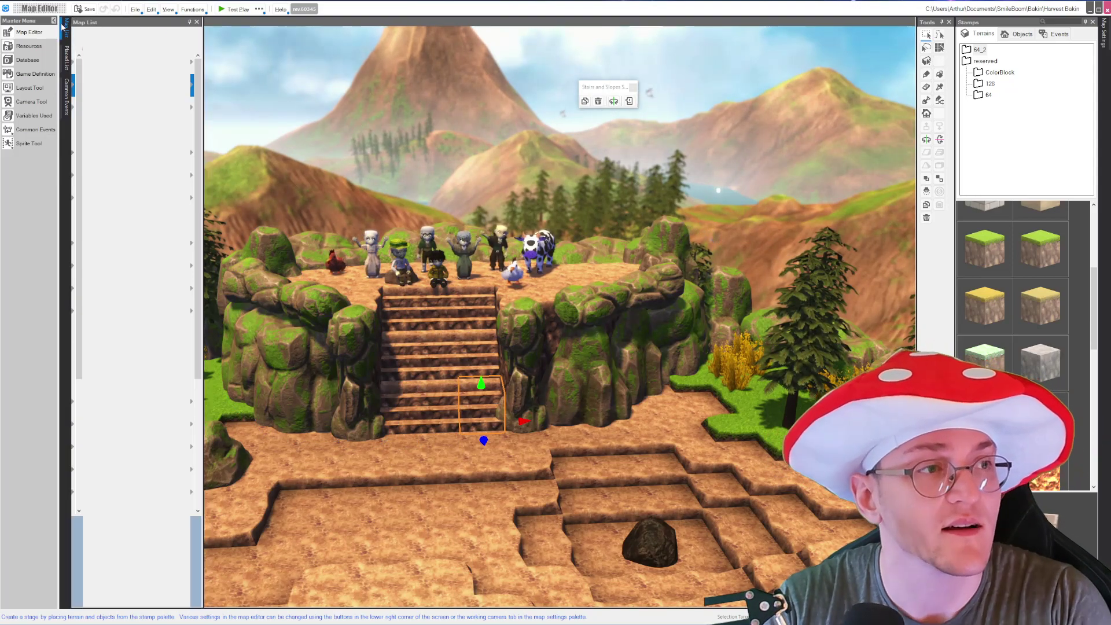
click(68, 92)
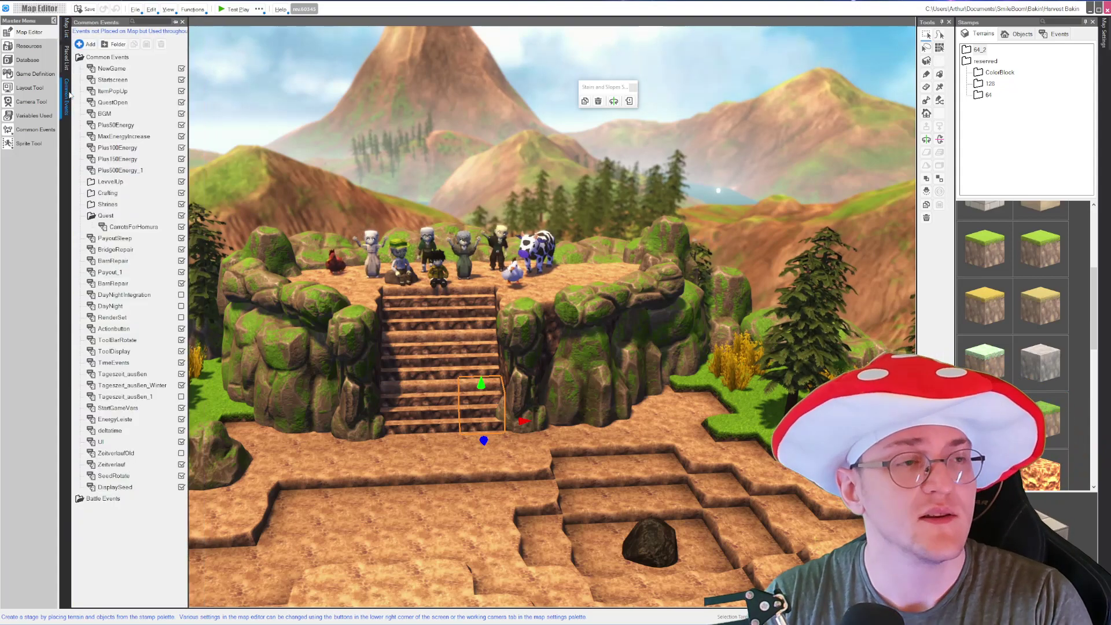
double_click(104, 85)
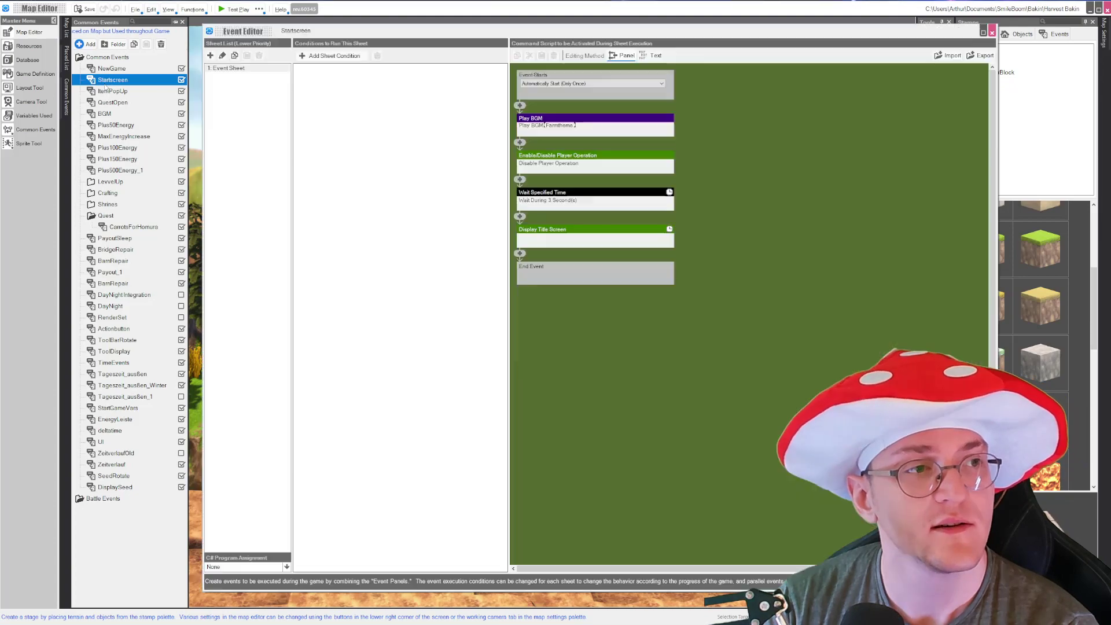
click(571, 120)
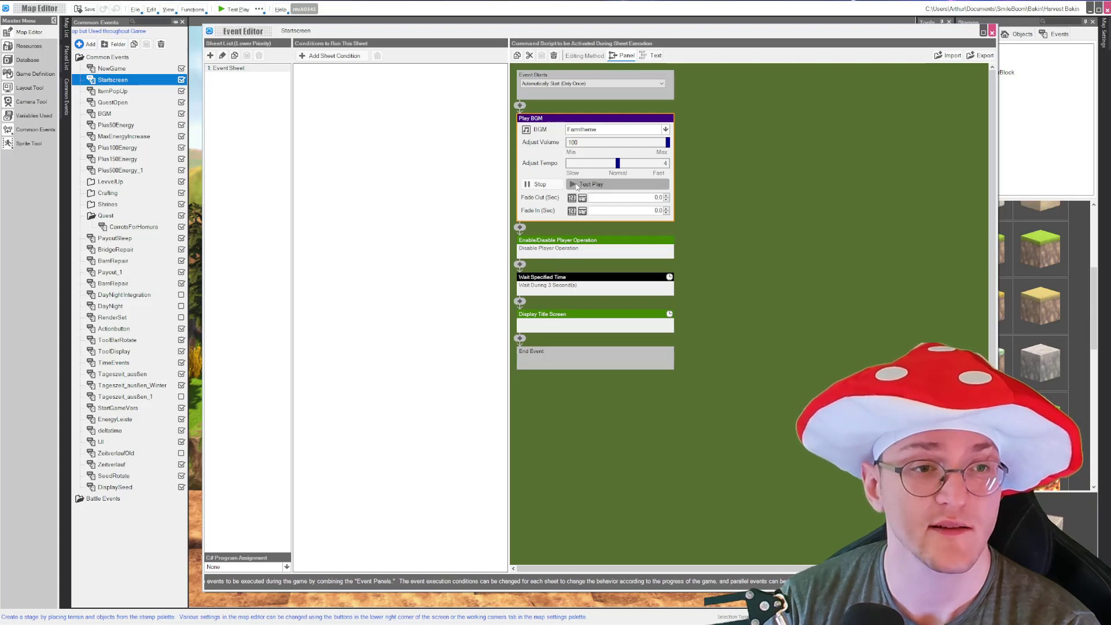
click(807, 155)
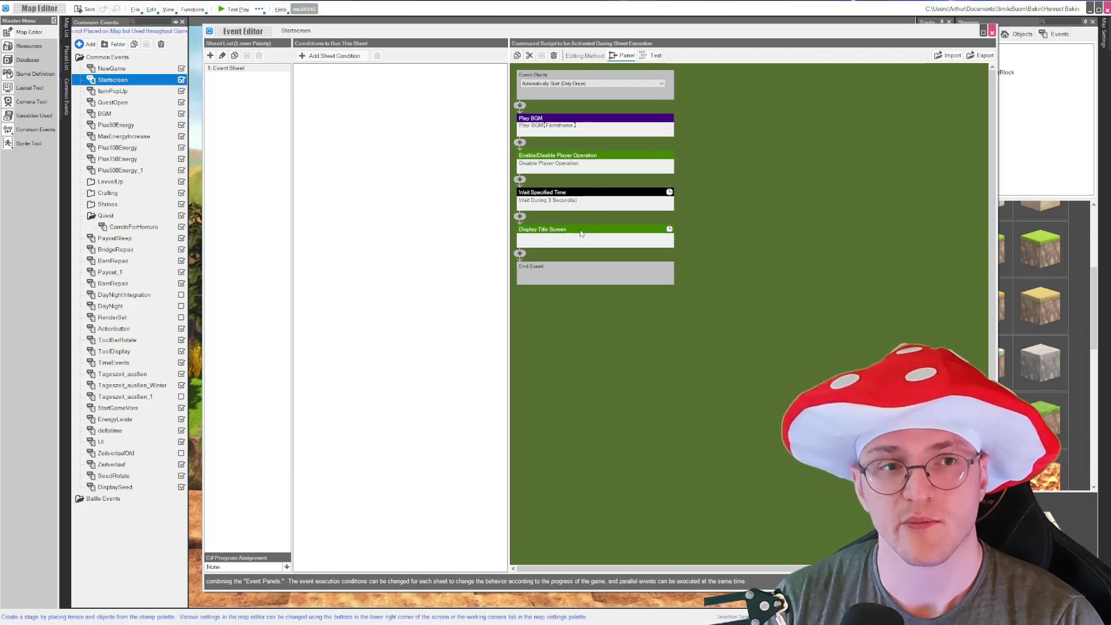
- Inspect the Display Title Screen command, browse the Screen Effects commands that can be inserted after it, and dismiss the Command Selector
click(618, 230)
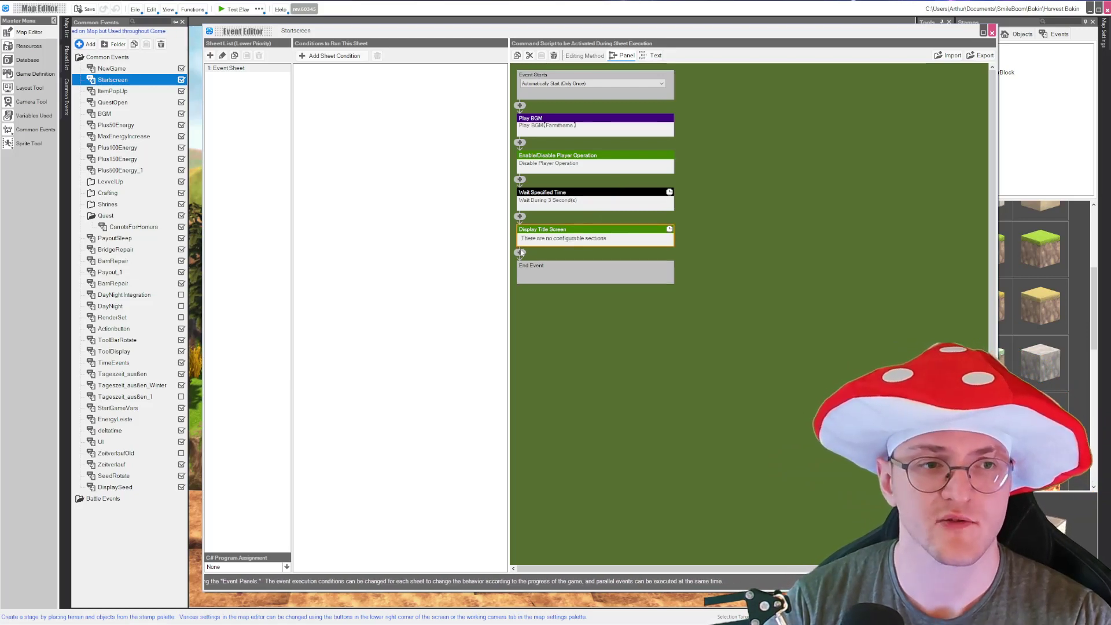
click(520, 253)
click(1078, 152)
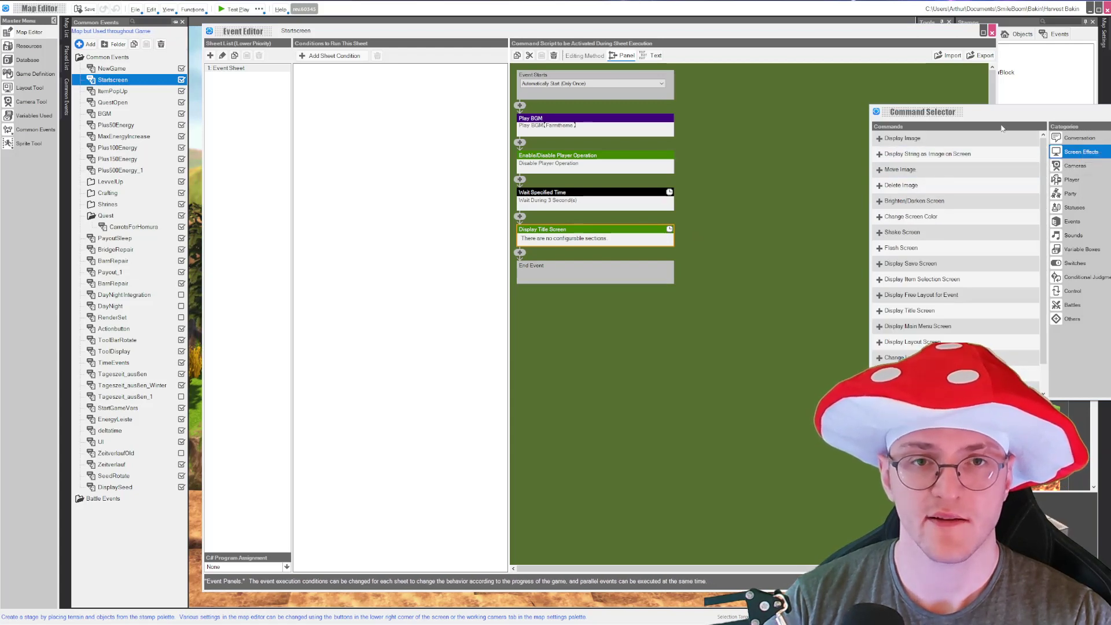
drag(992, 118, 827, 115)
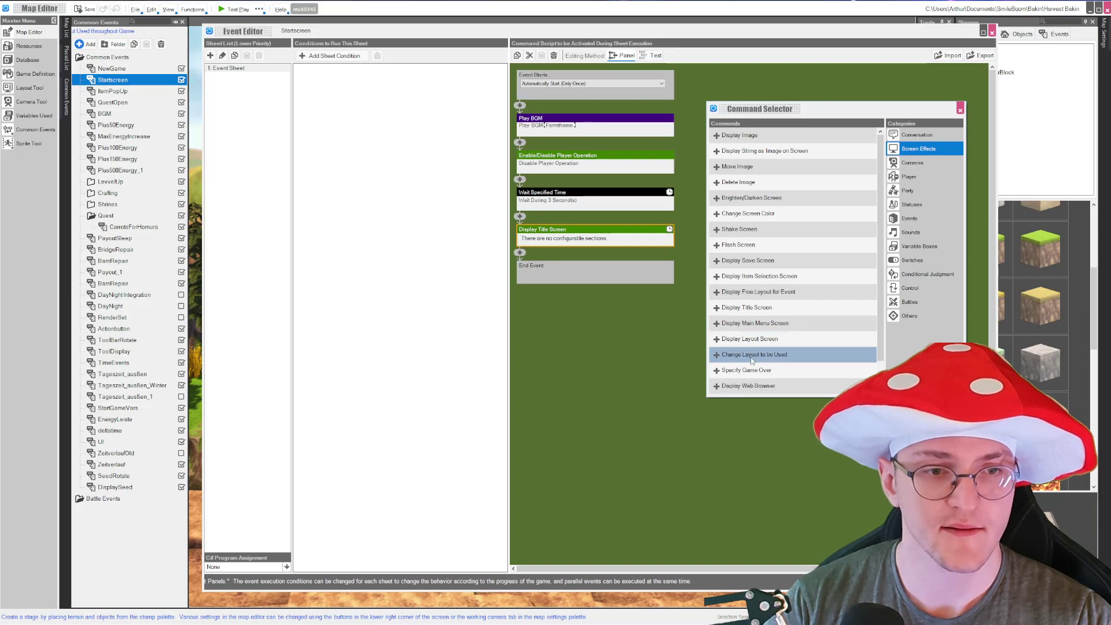
scroll(751, 357, down, 1)
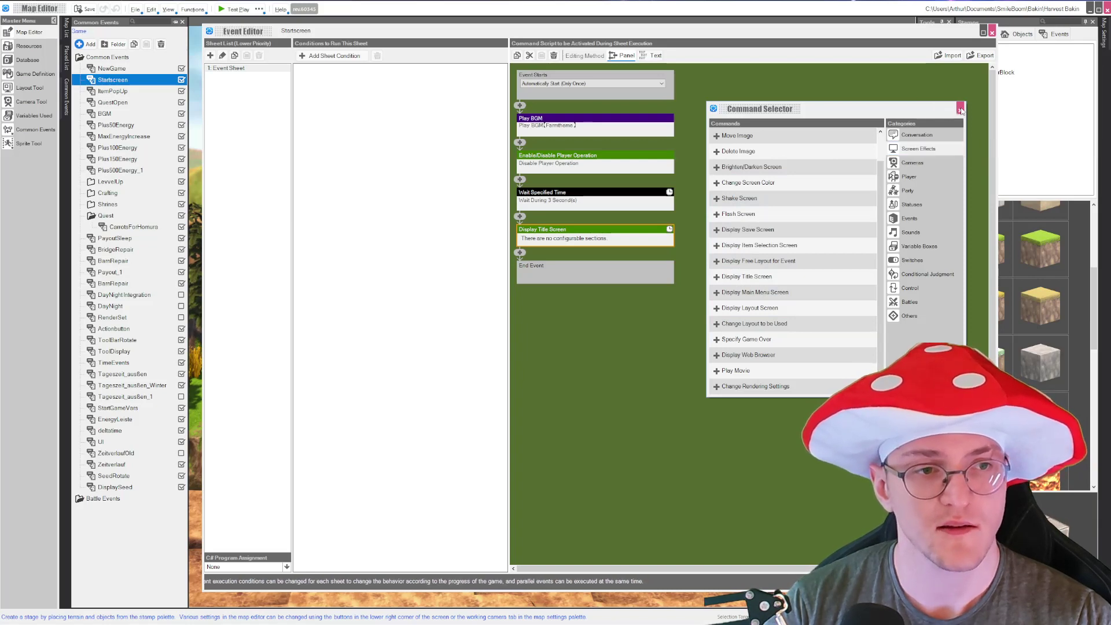
click(960, 109)
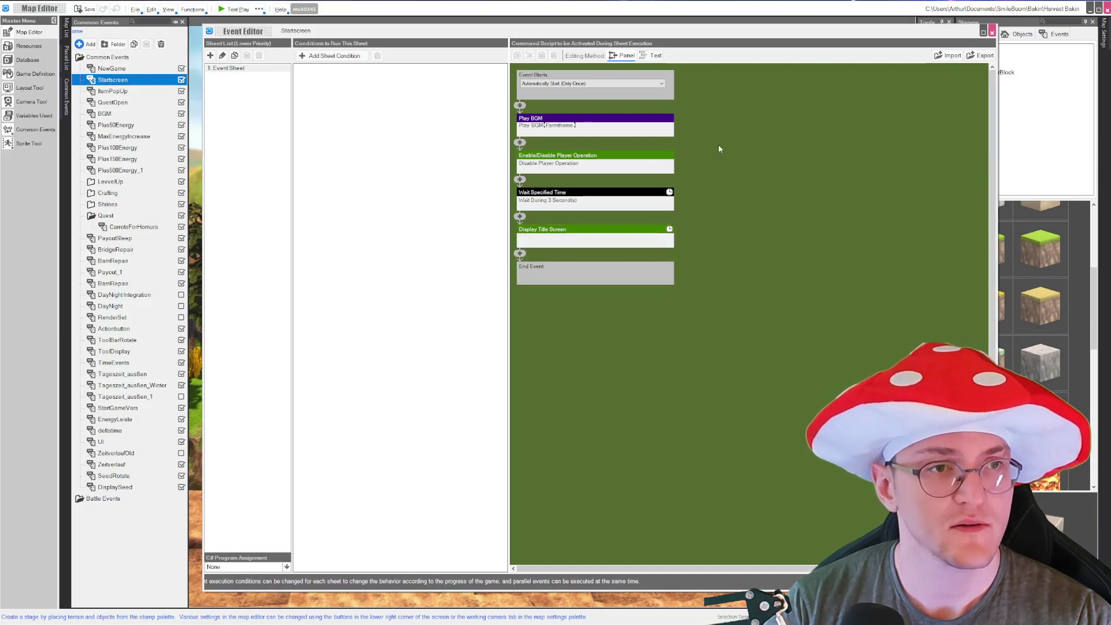
- Check the Startscreen event's start trigger, and close the event to return to the IntroZone scene
click(563, 85)
click(578, 91)
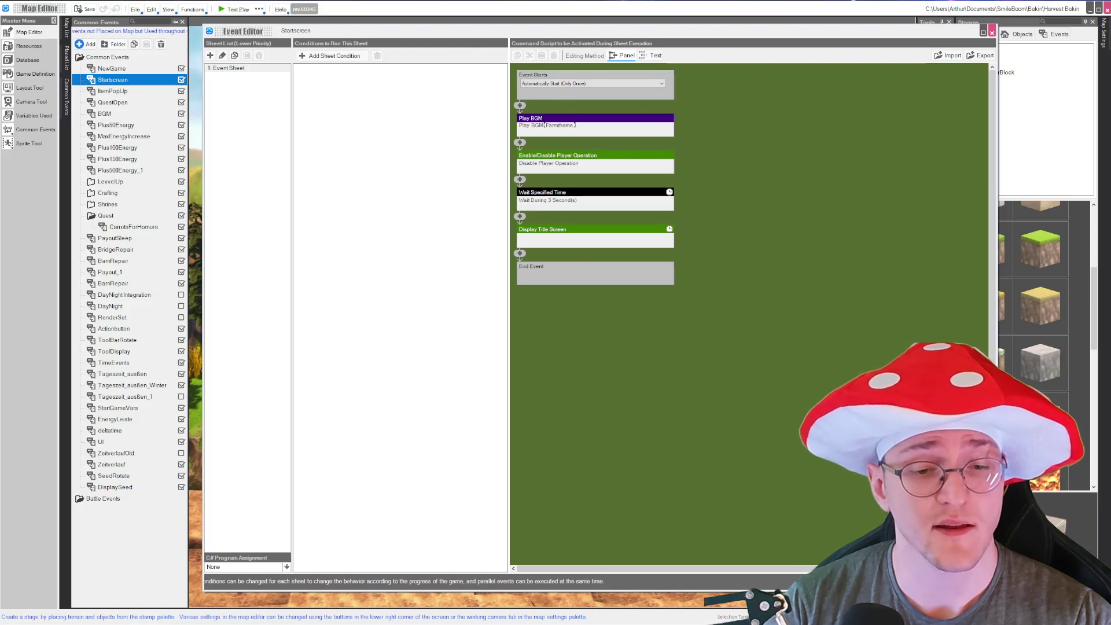
key(Escape)
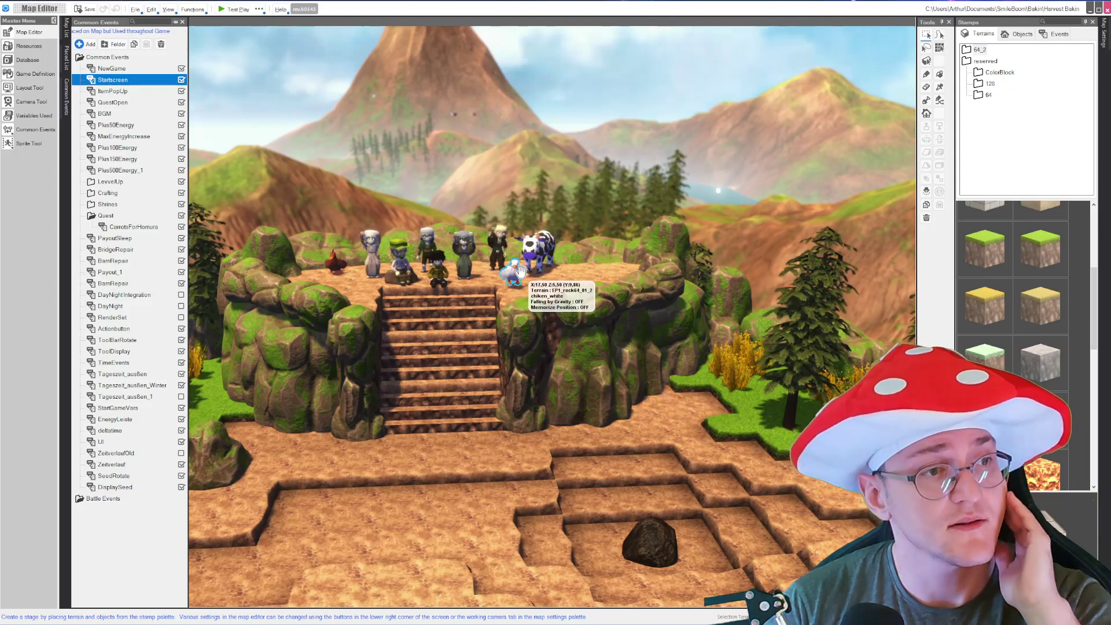
right_drag(405, 284, 382, 298)
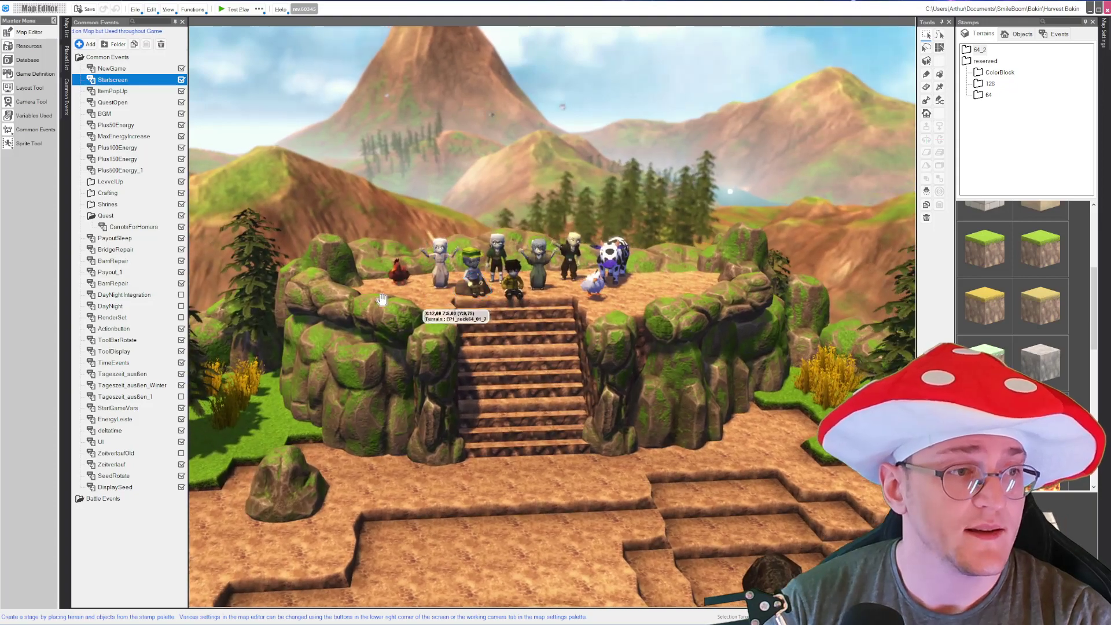
click(67, 99)
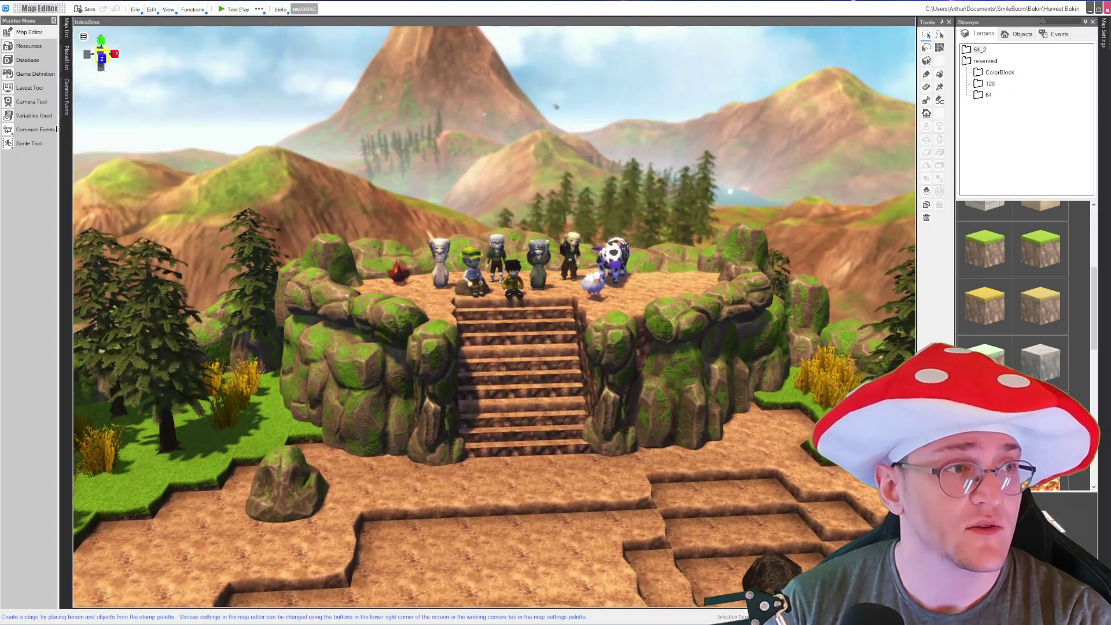
- Open the Title_1 layout in the Layout Tool and inspect the Action setting of the New Game container
click(30, 87)
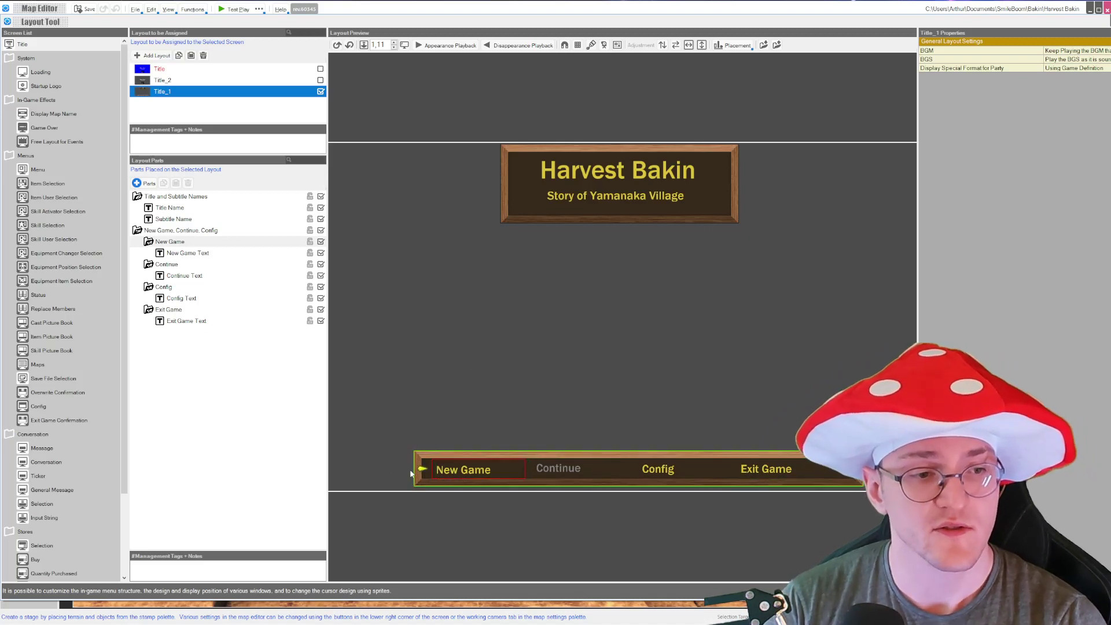
click(169, 242)
click(172, 253)
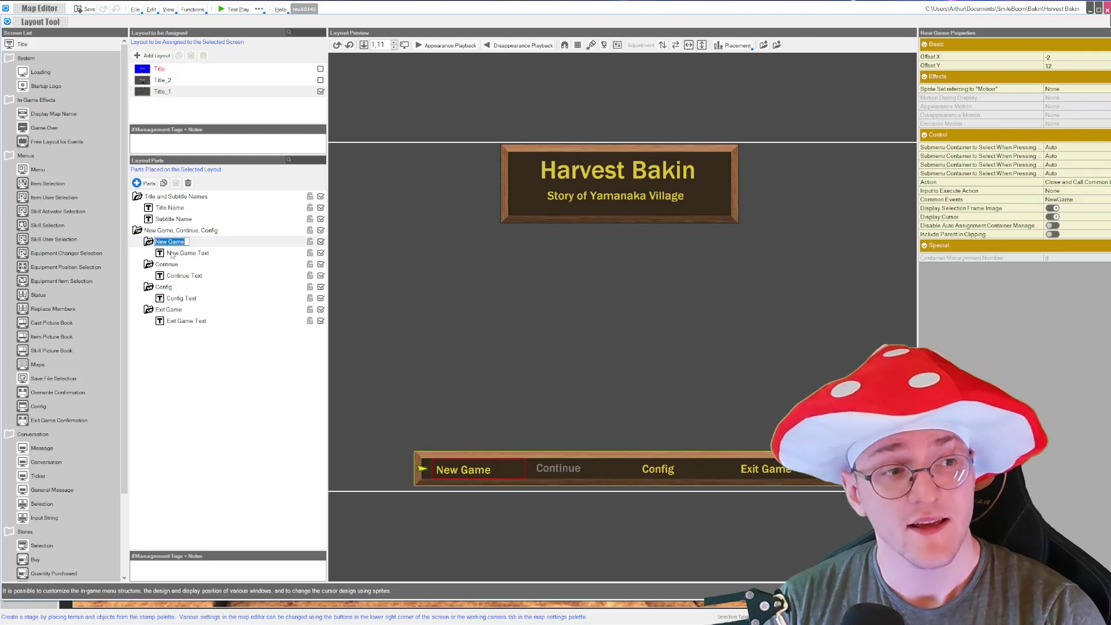
click(171, 242)
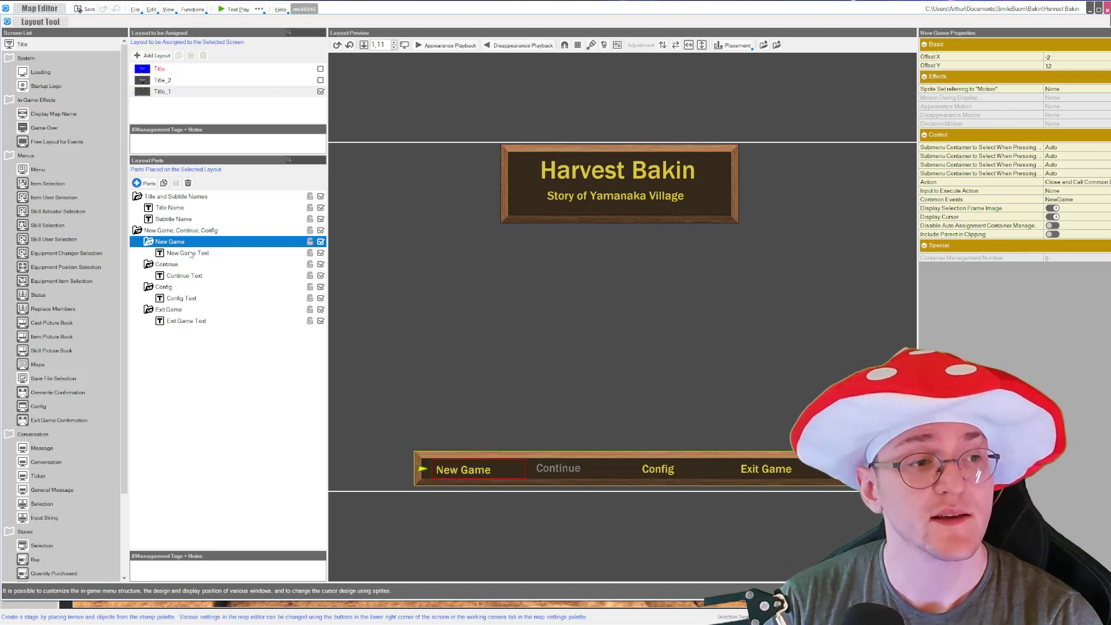
click(1058, 184)
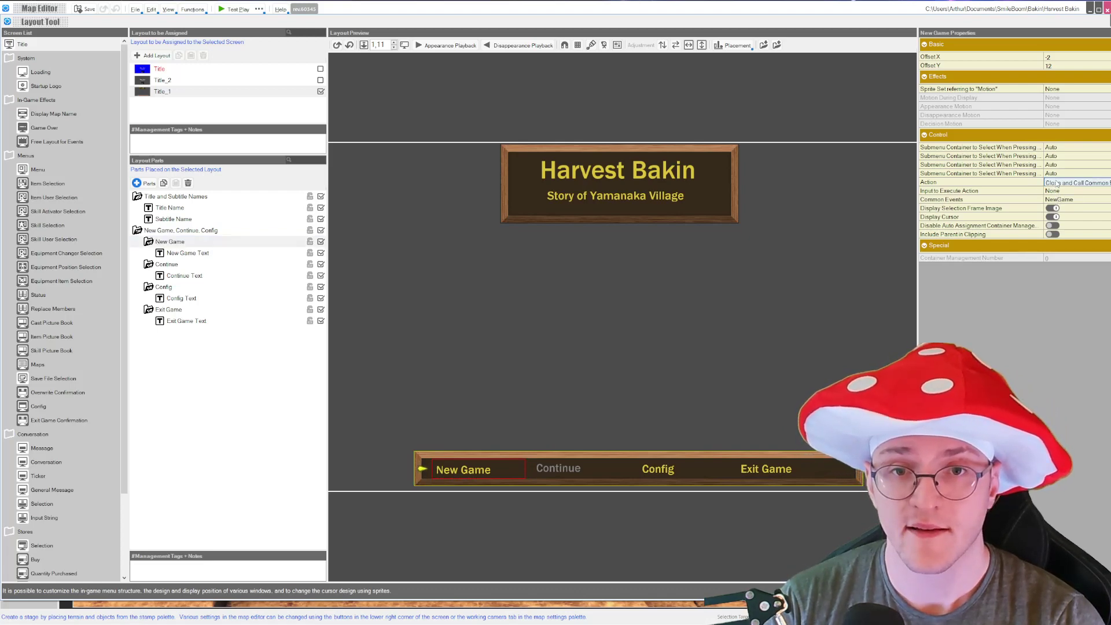
click(1068, 192)
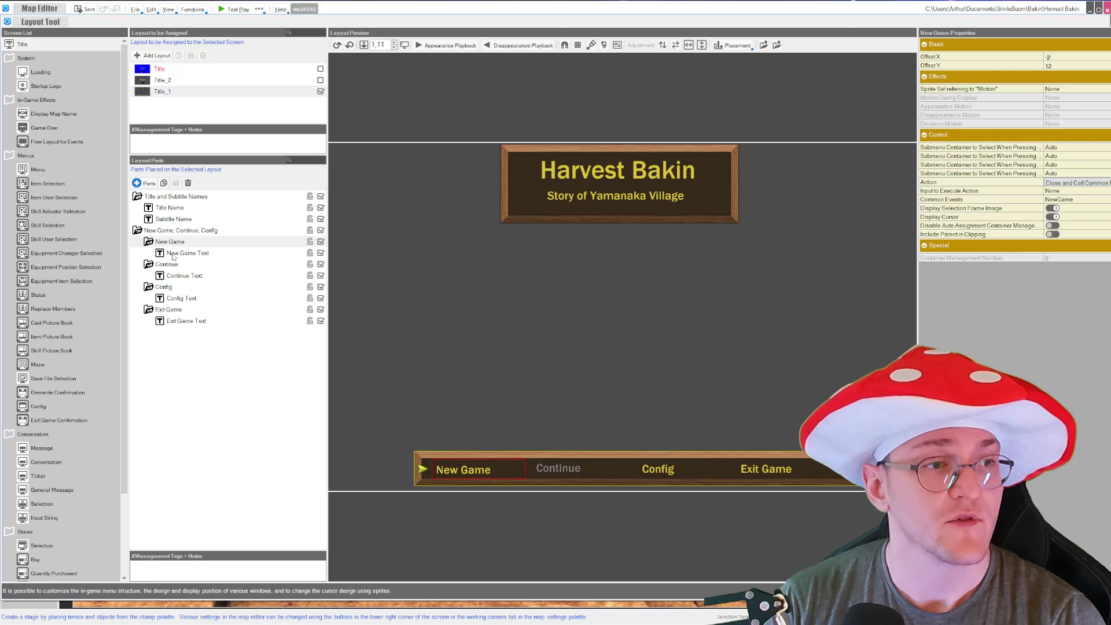
- Compare the properties of the New Game Text, Continue and Config parts with the New Game container's Action setting
click(225, 255)
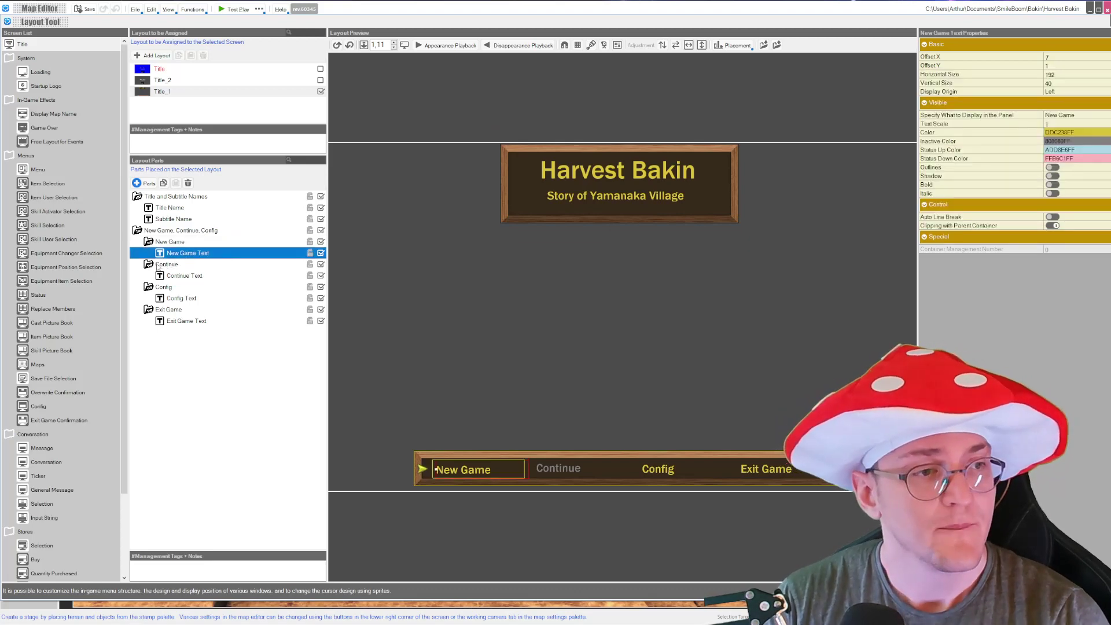
click(167, 265)
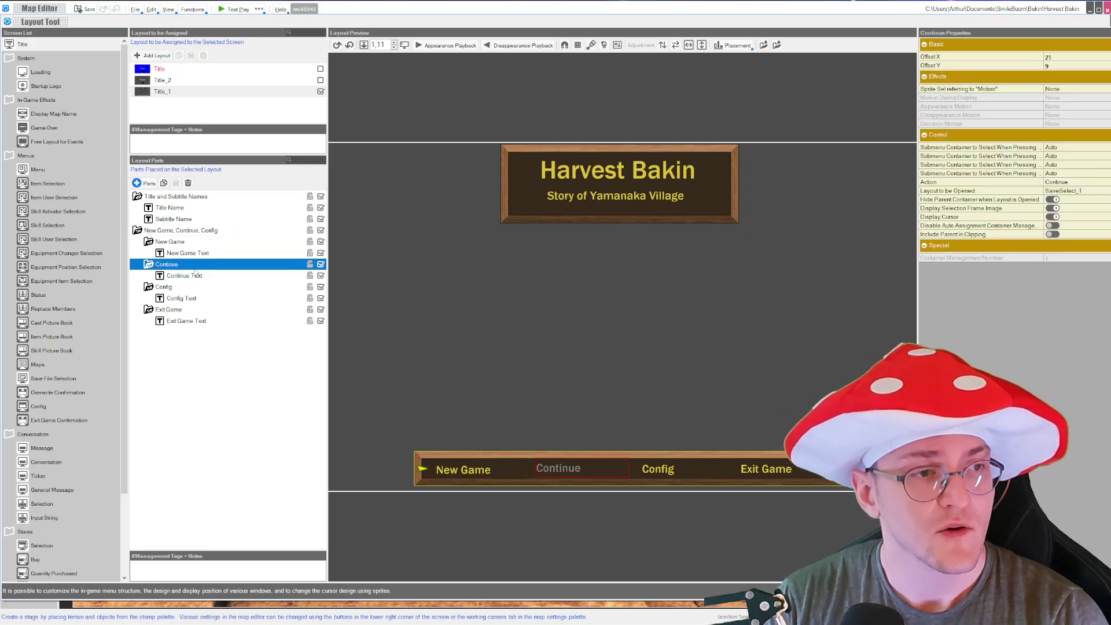
click(165, 287)
click(152, 265)
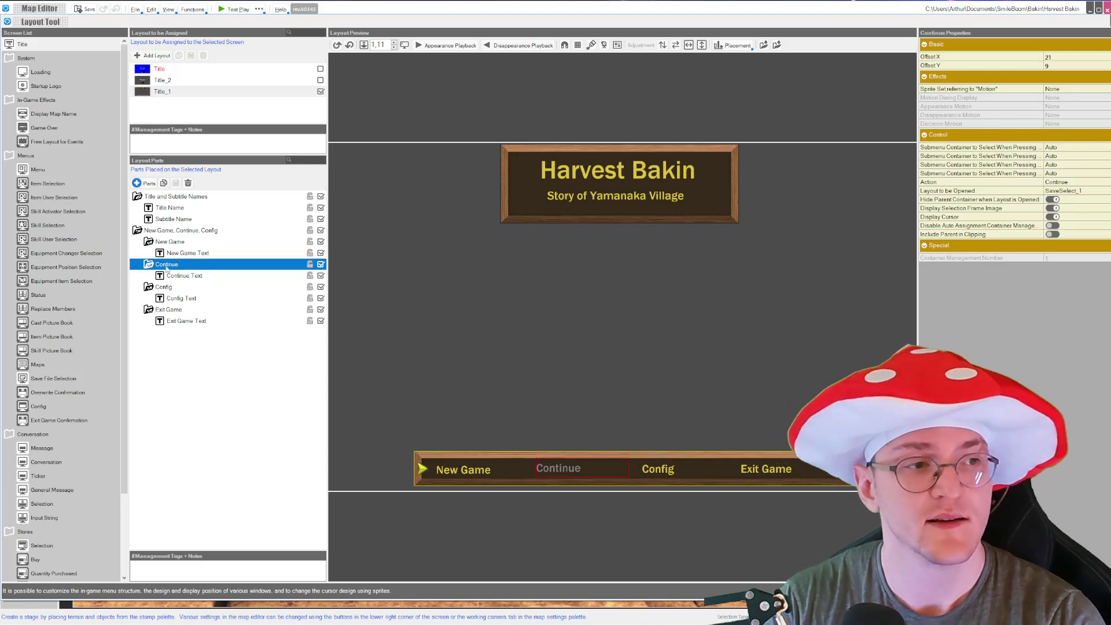
click(164, 287)
click(166, 264)
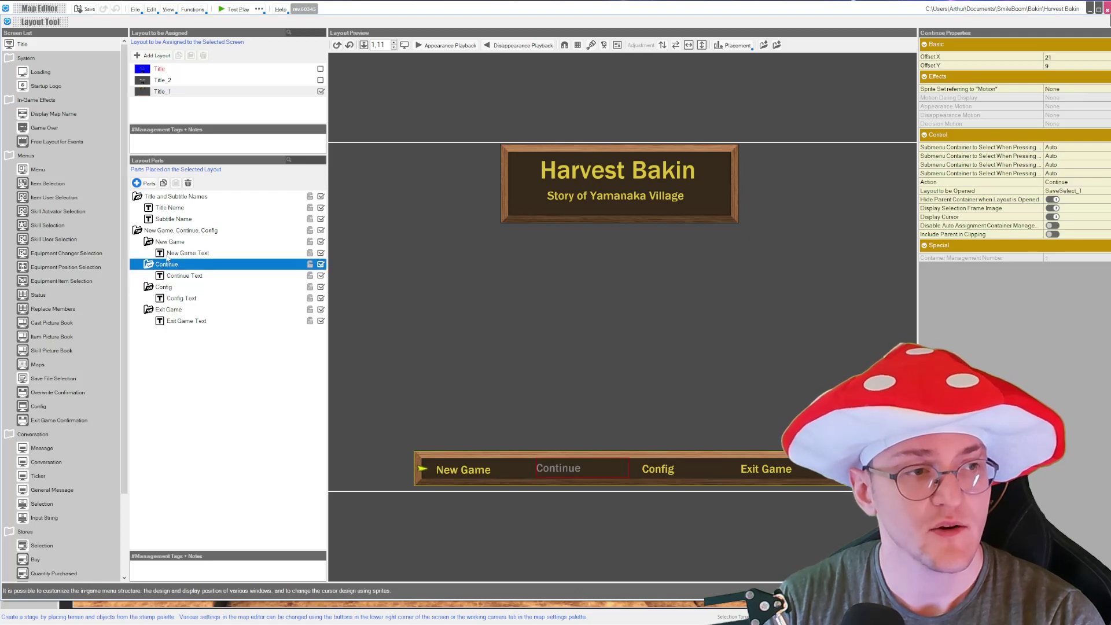
click(168, 242)
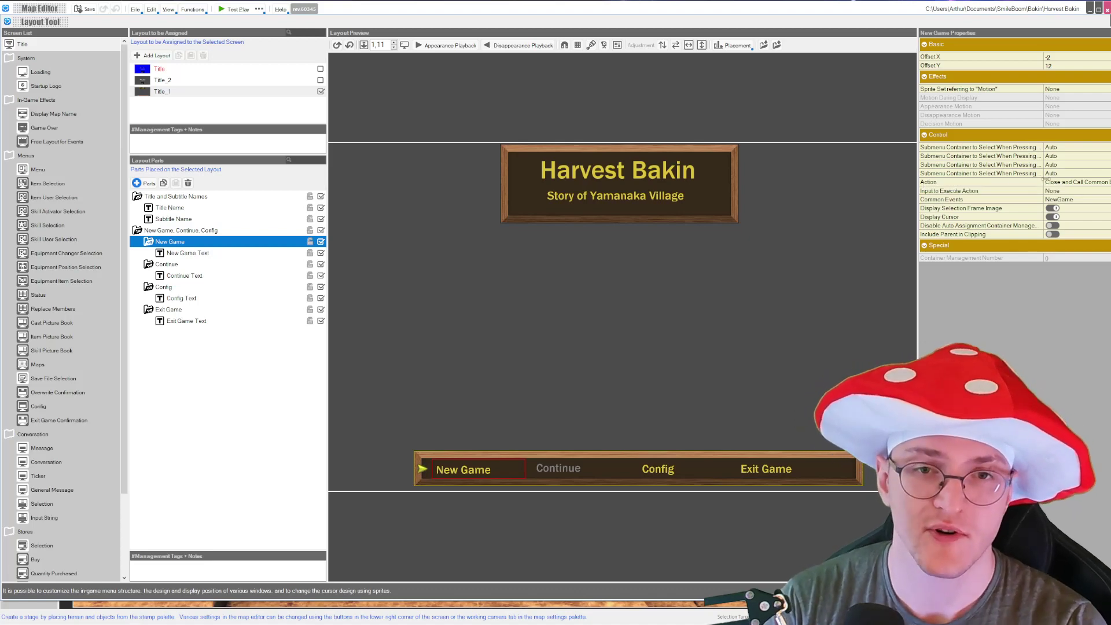
click(1054, 183)
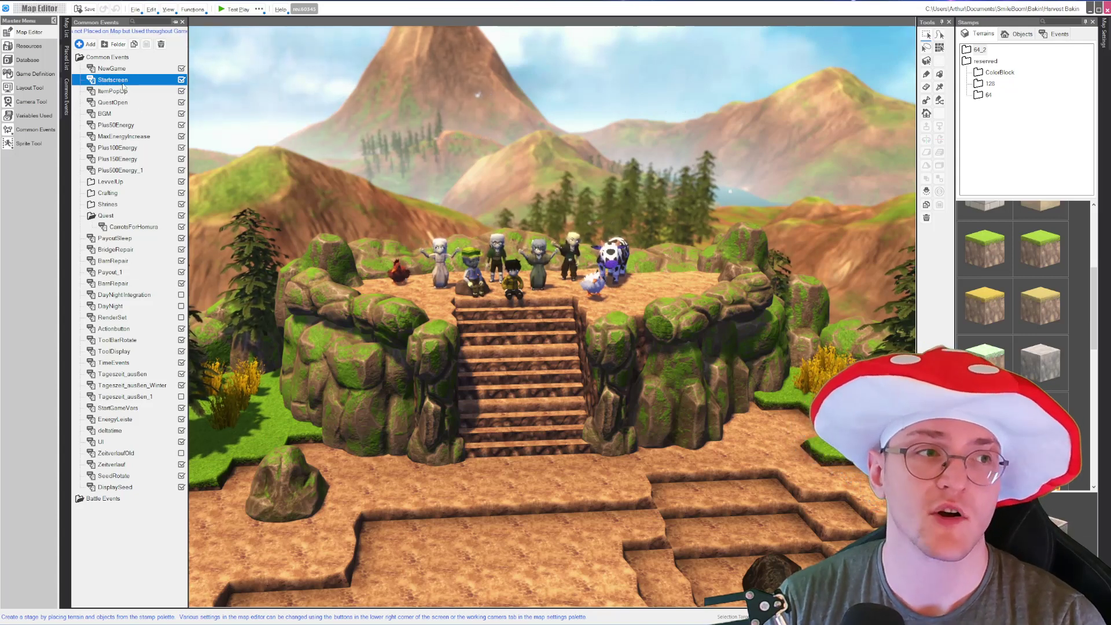
- Open the NewGame common event and inspect its Brighten/Darken Screen and Teleport Player commands
click(118, 69)
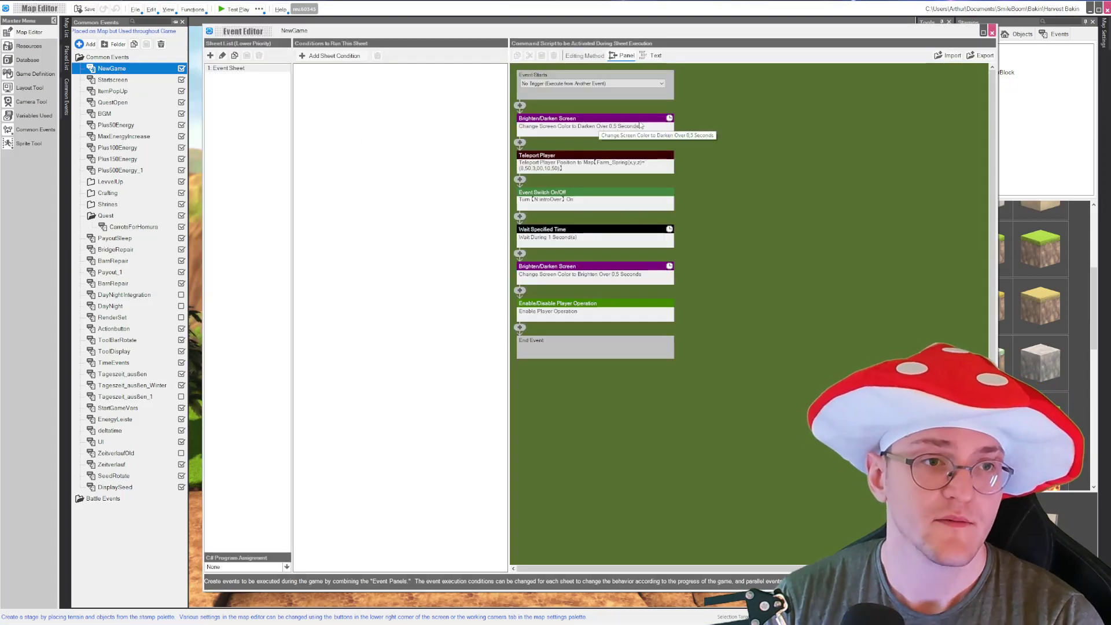
click(560, 120)
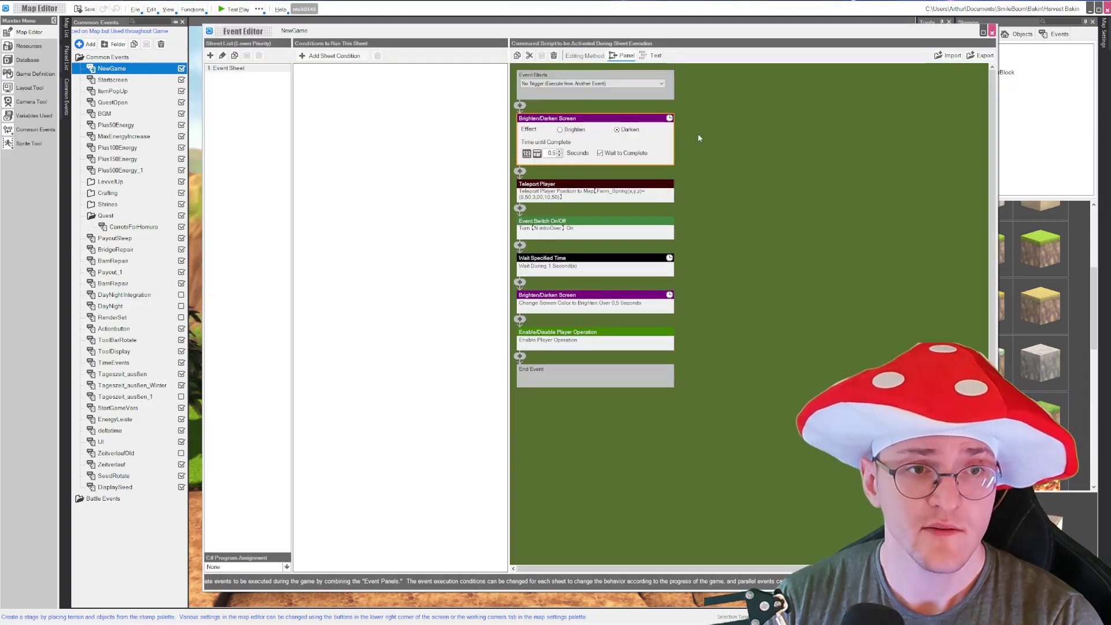
click(723, 156)
click(576, 161)
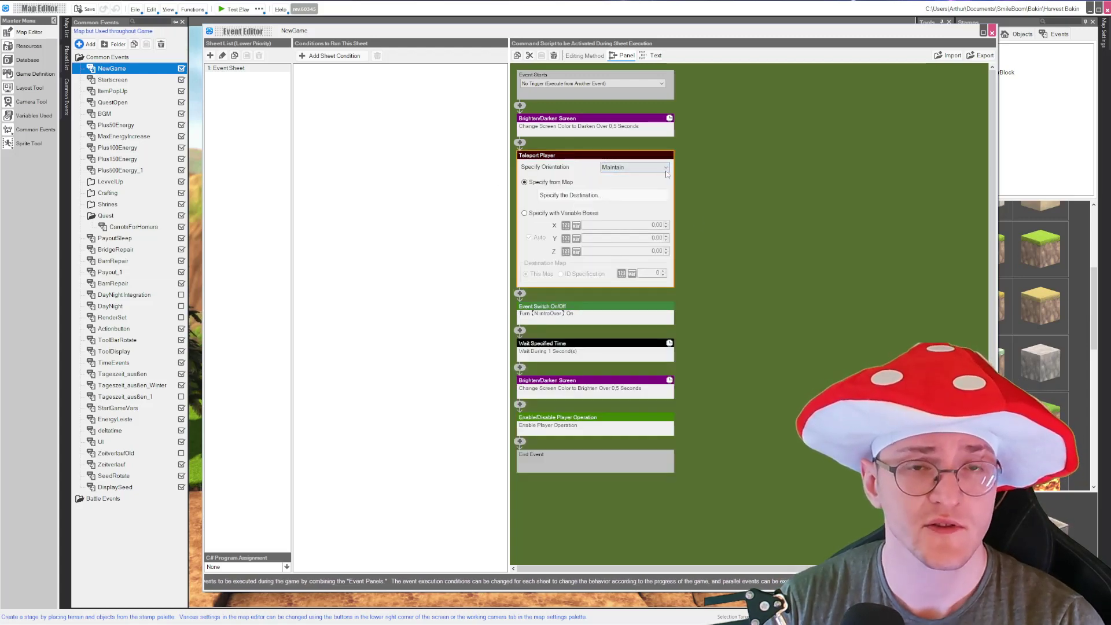
click(693, 176)
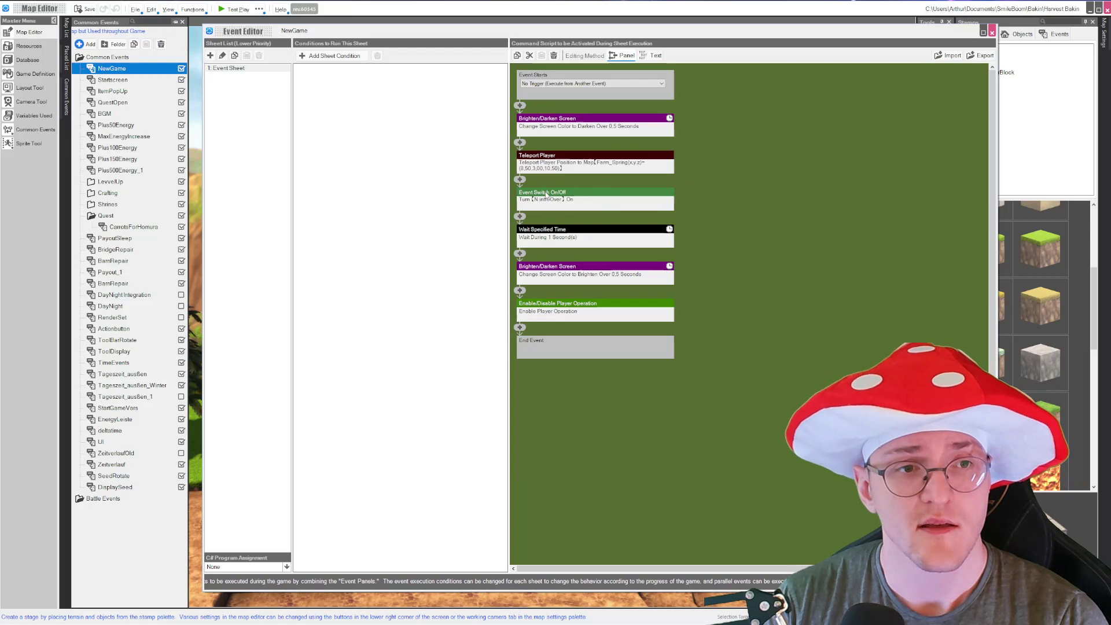
- Inspect the Event Switch On/Off command for the introOver switch in the NewGame event
click(546, 194)
click(737, 188)
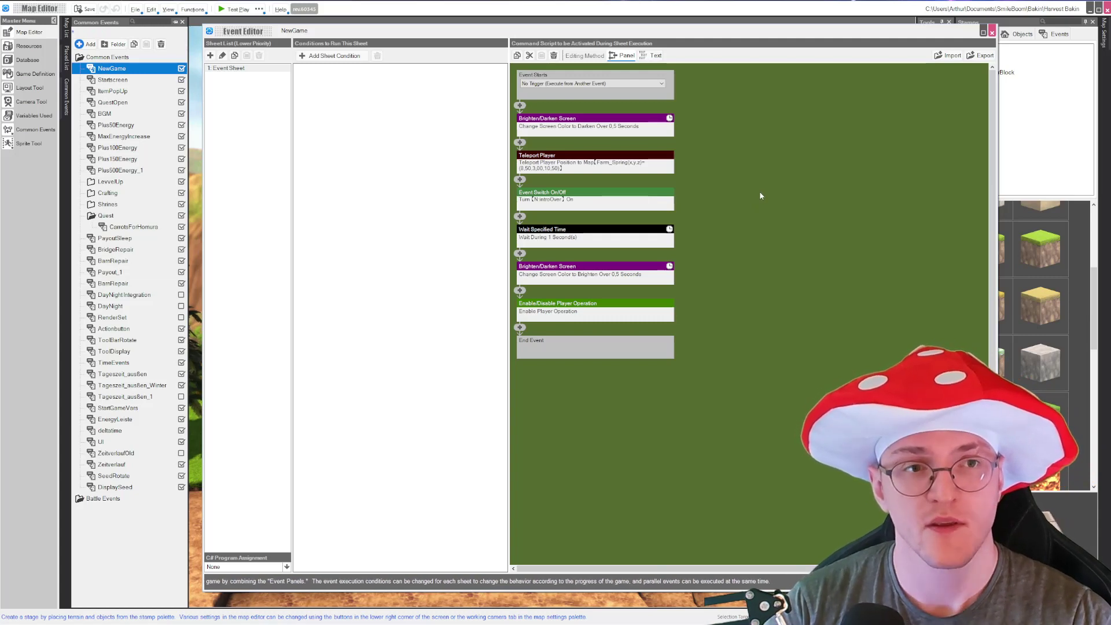
click(565, 192)
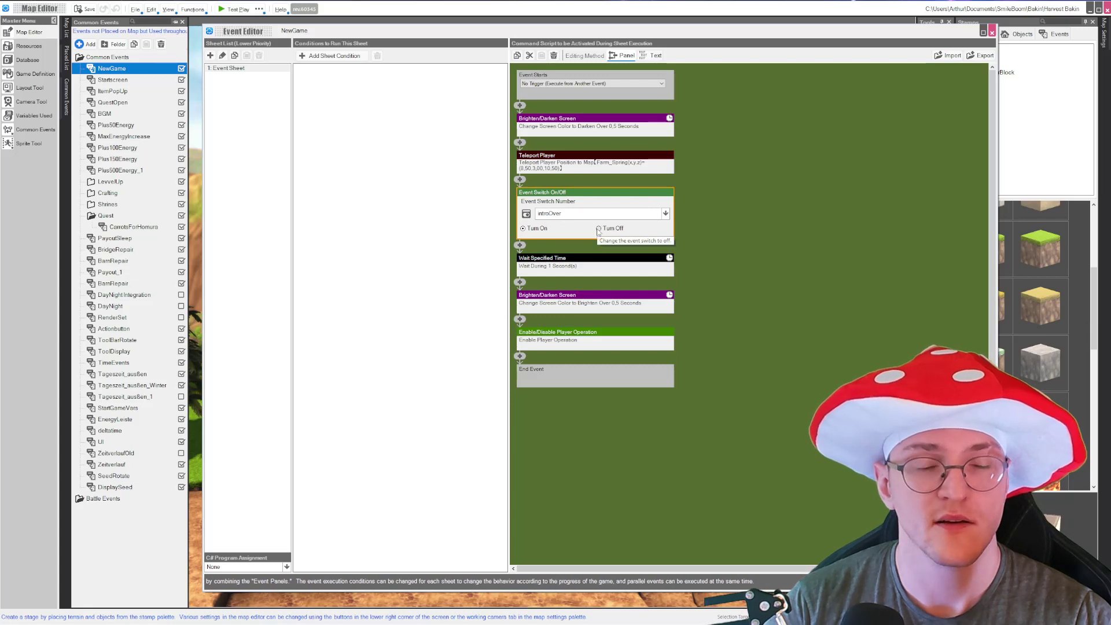
- Inspect the introOver Event Switch On/Off command and the closing Brighten/Darken Screen command in the NewGame event
click(842, 226)
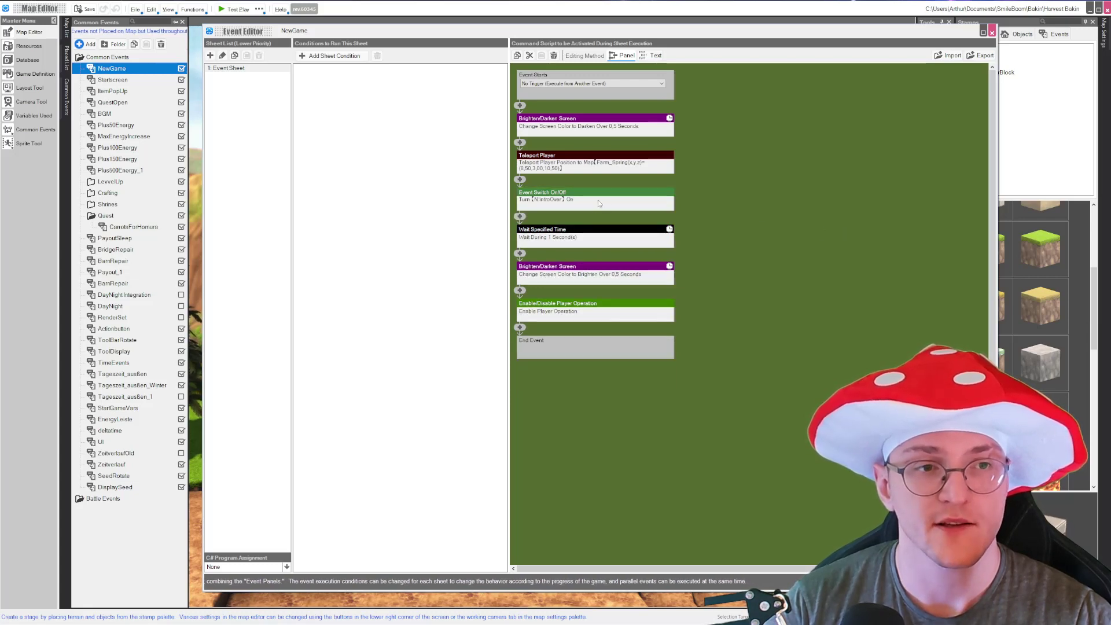
click(613, 200)
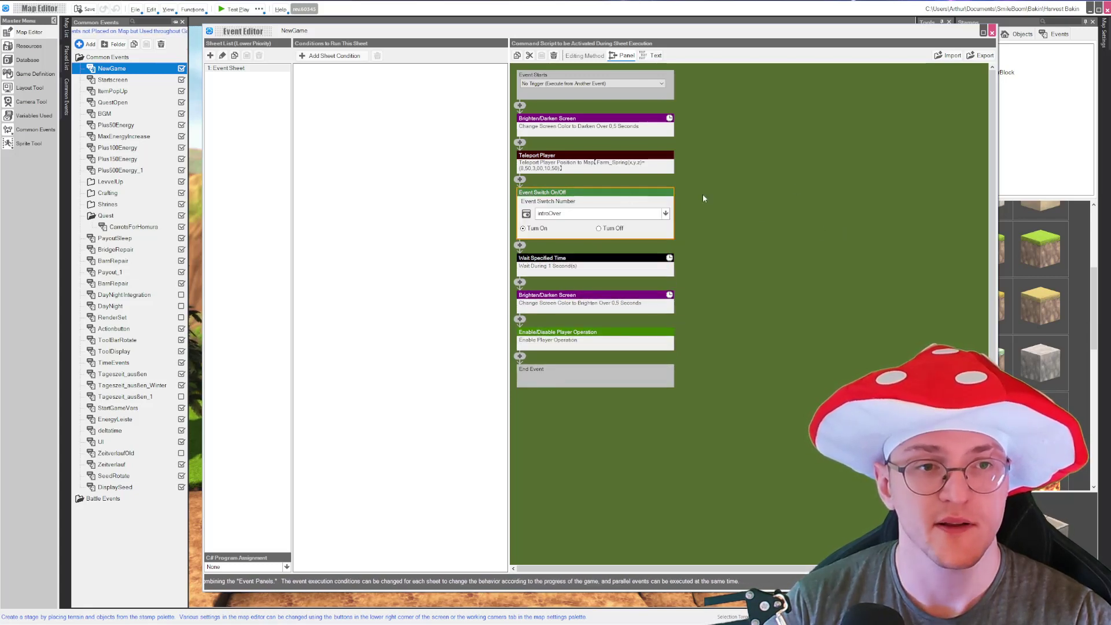
click(722, 187)
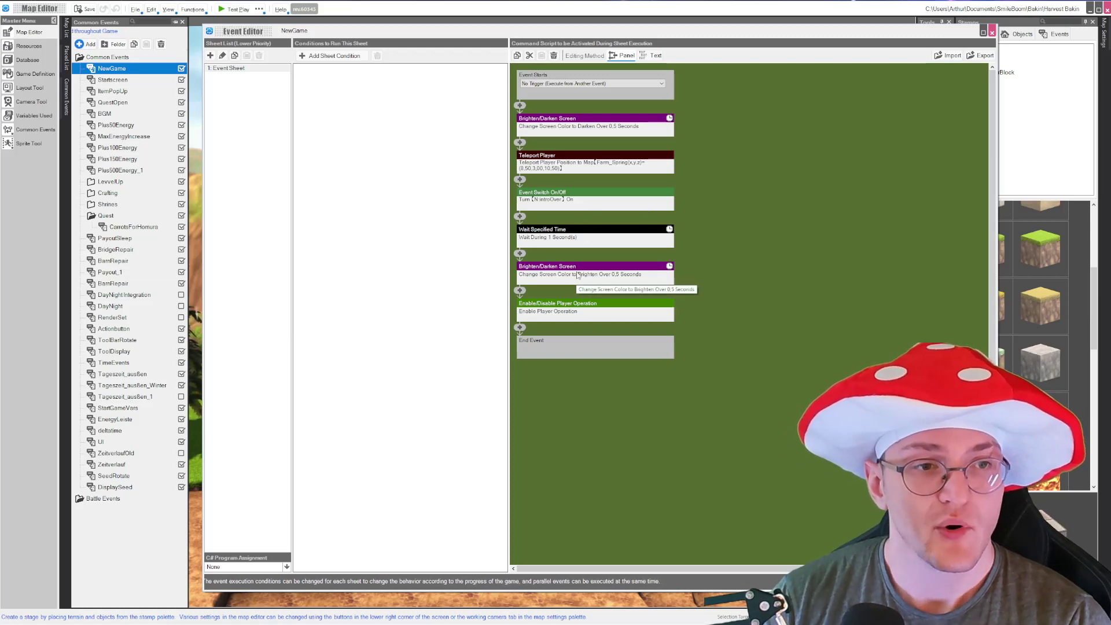
click(559, 274)
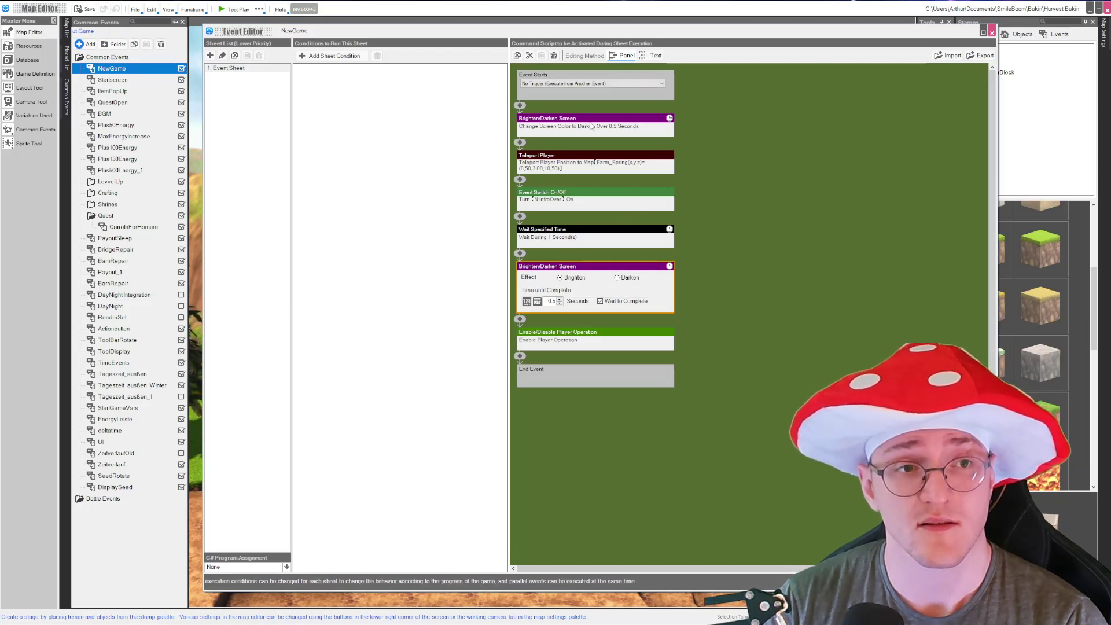
click(649, 127)
click(697, 192)
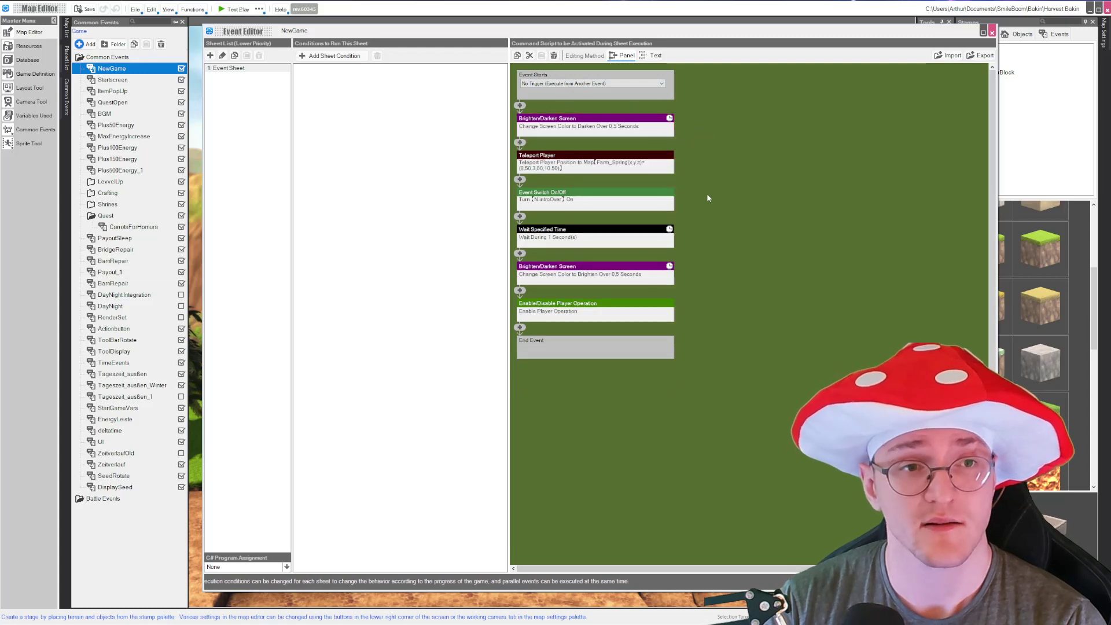
- Inspect the Enable/Disable Player Operation command and its entry among the Switches commands, and close the NewGame event
click(588, 305)
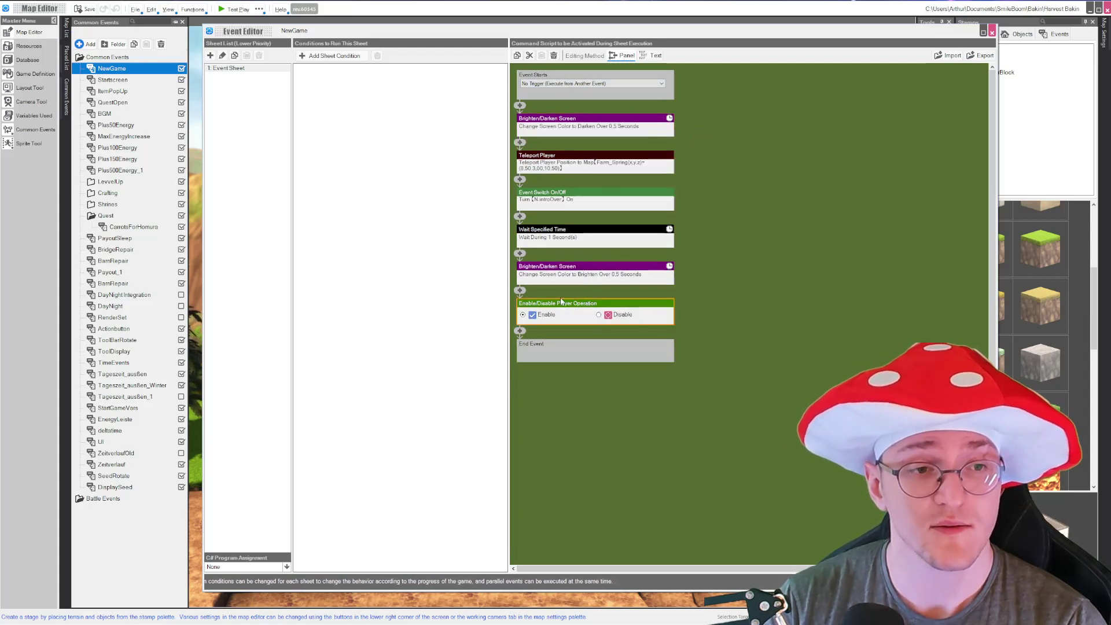
click(520, 290)
click(912, 260)
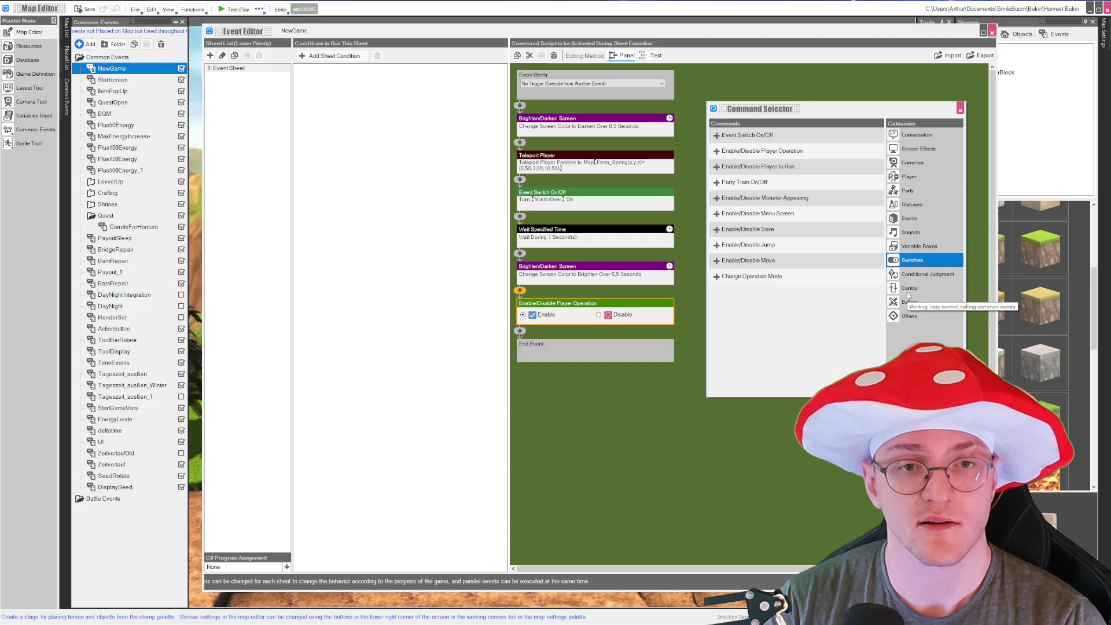
click(744, 152)
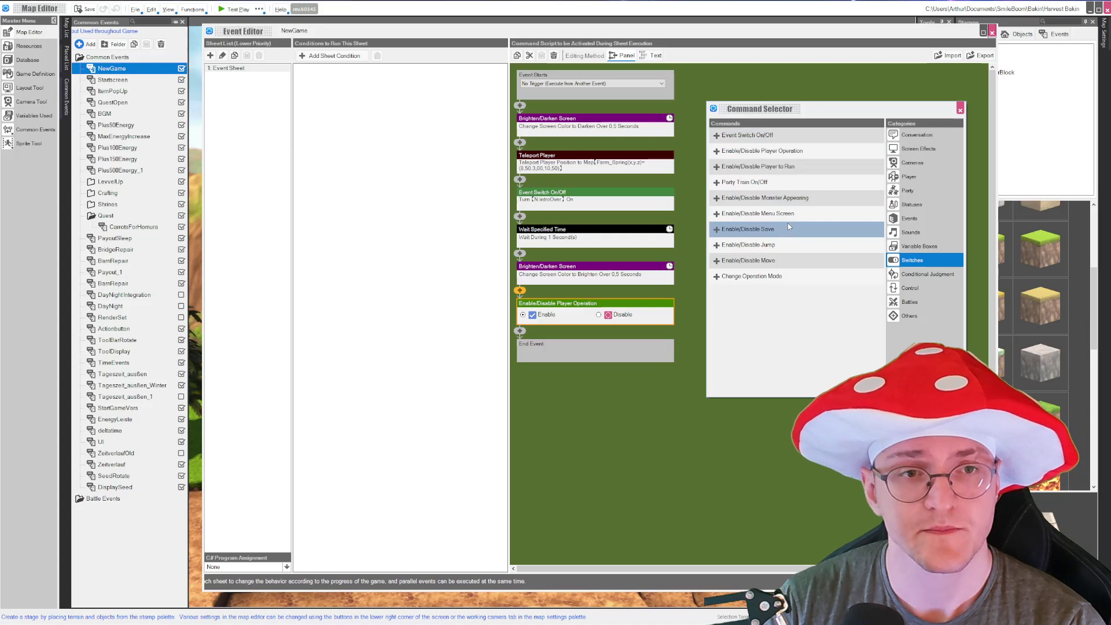
click(960, 108)
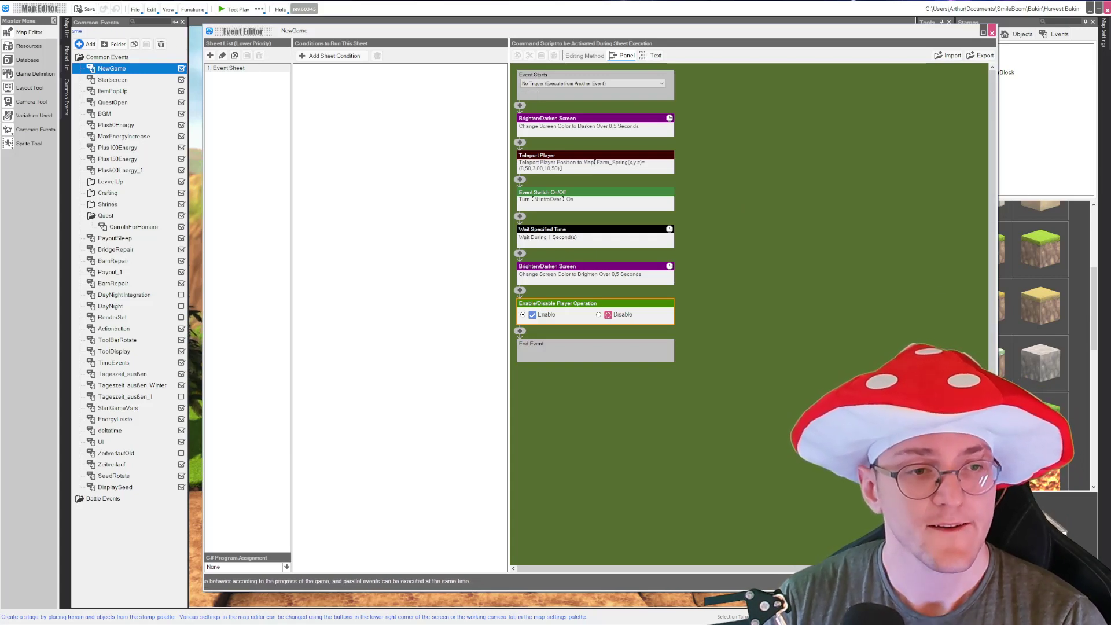
click(712, 318)
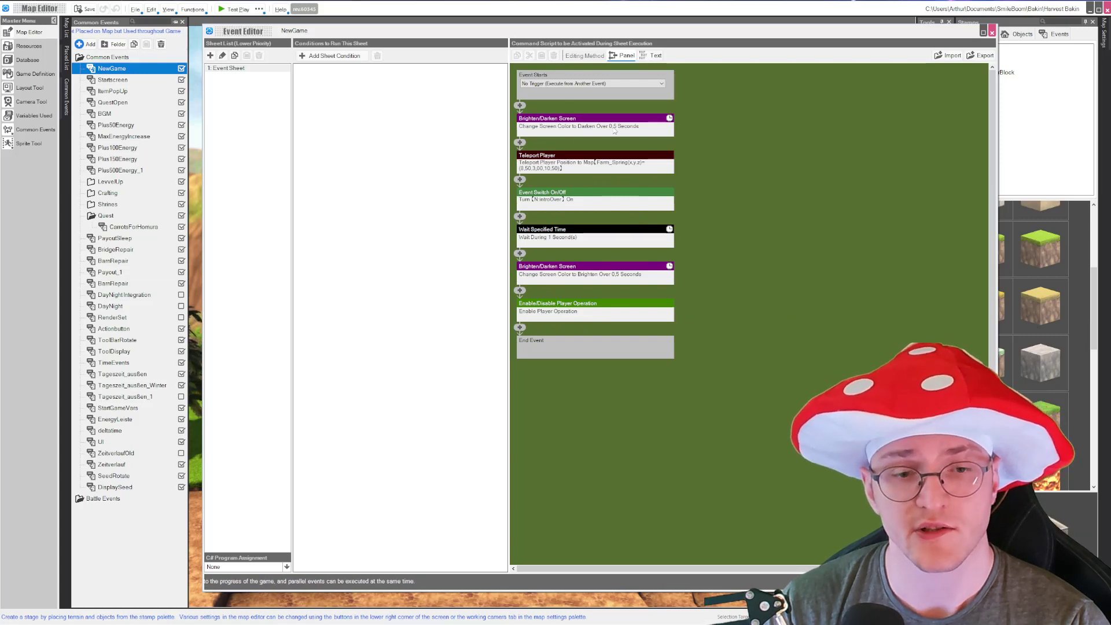
key(Escape)
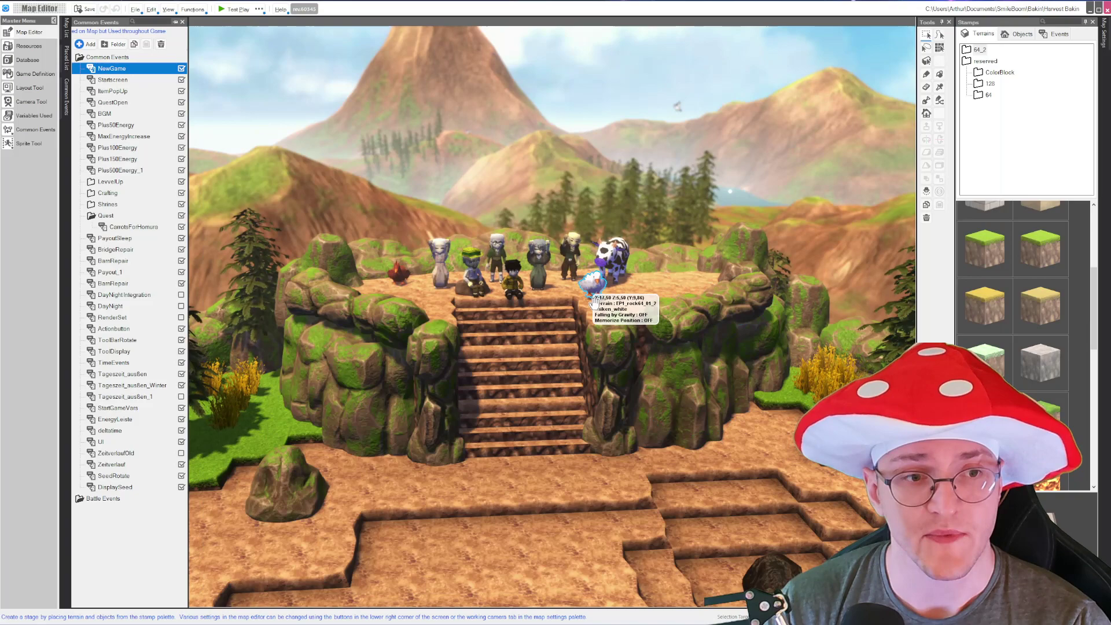
- Look over the IntroZone map from the character group on the plateau down to the player near the hot spring
scroll(619, 371, down, 5)
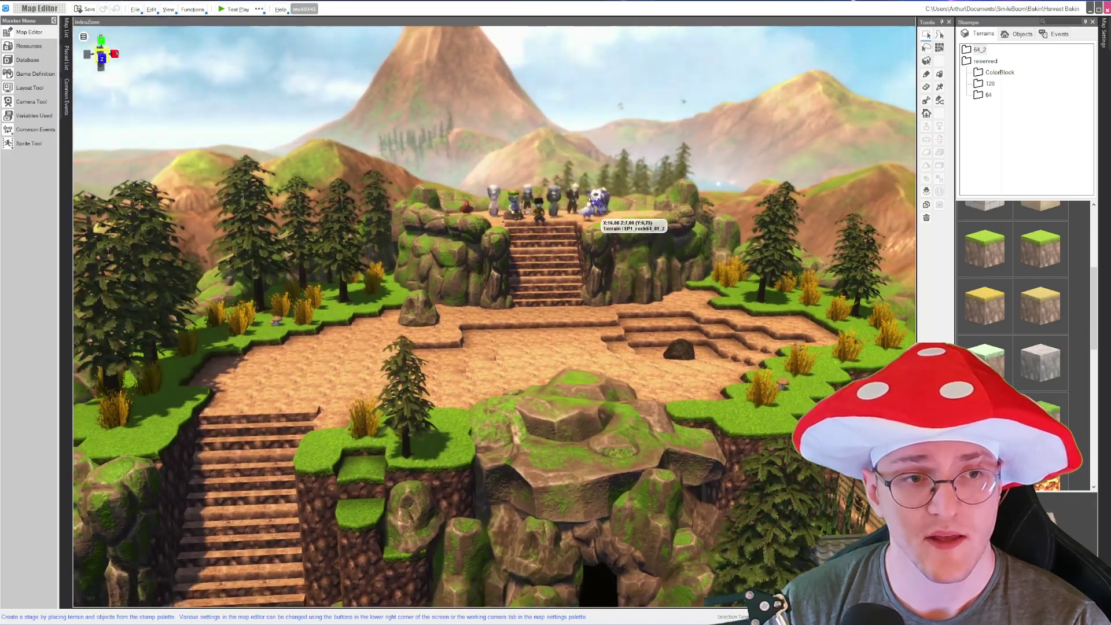
scroll(620, 356, down, 3)
scroll(616, 388, down, 4)
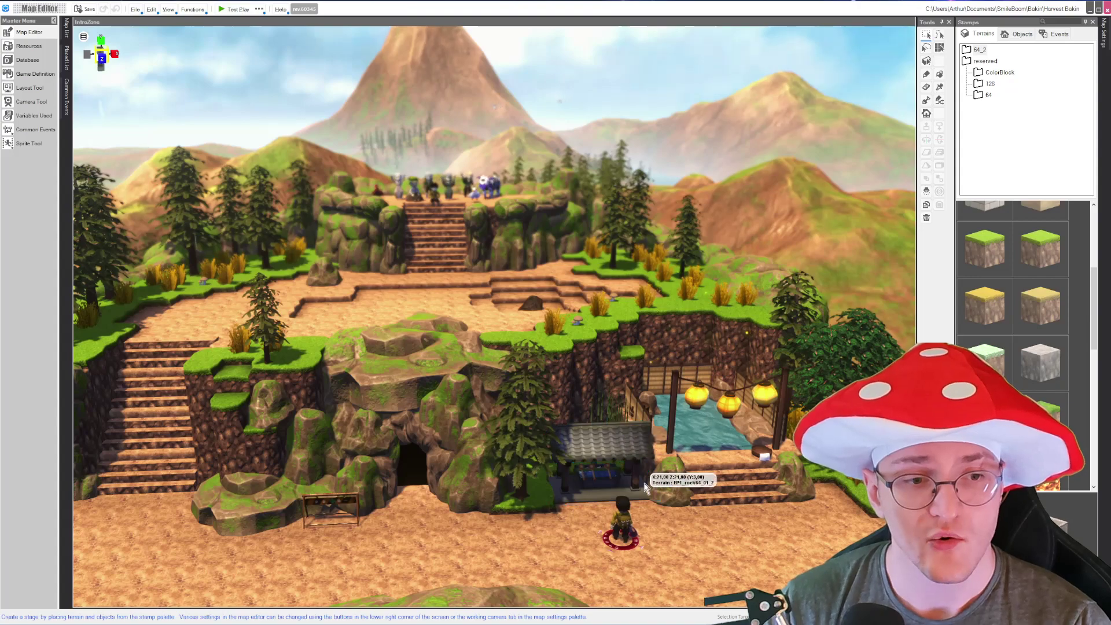
scroll(623, 530, up, 6)
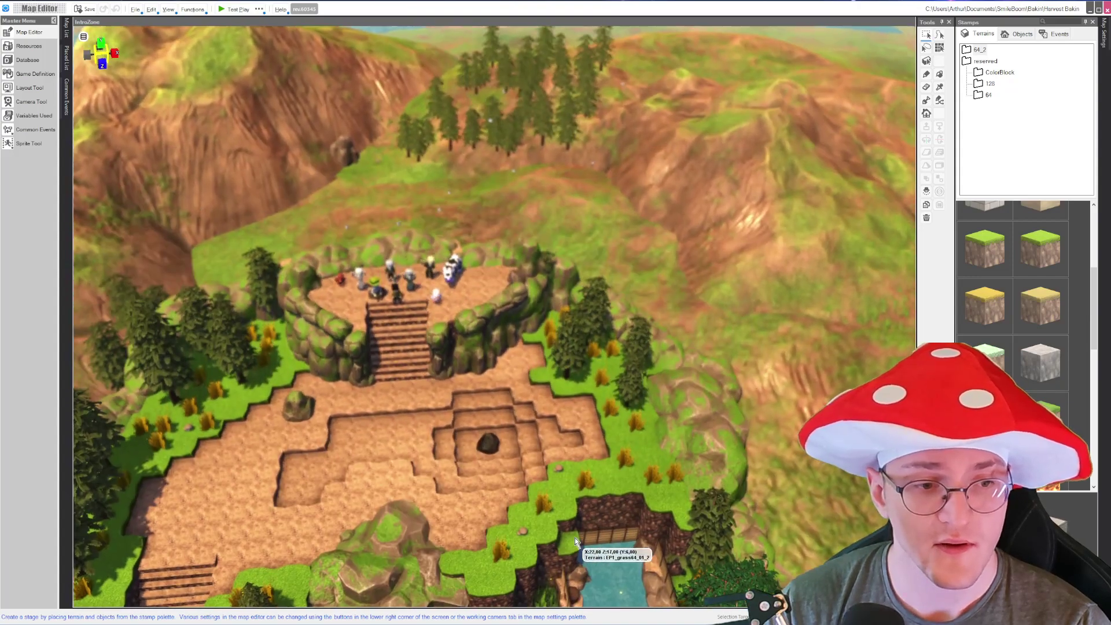
scroll(574, 537, up, 8)
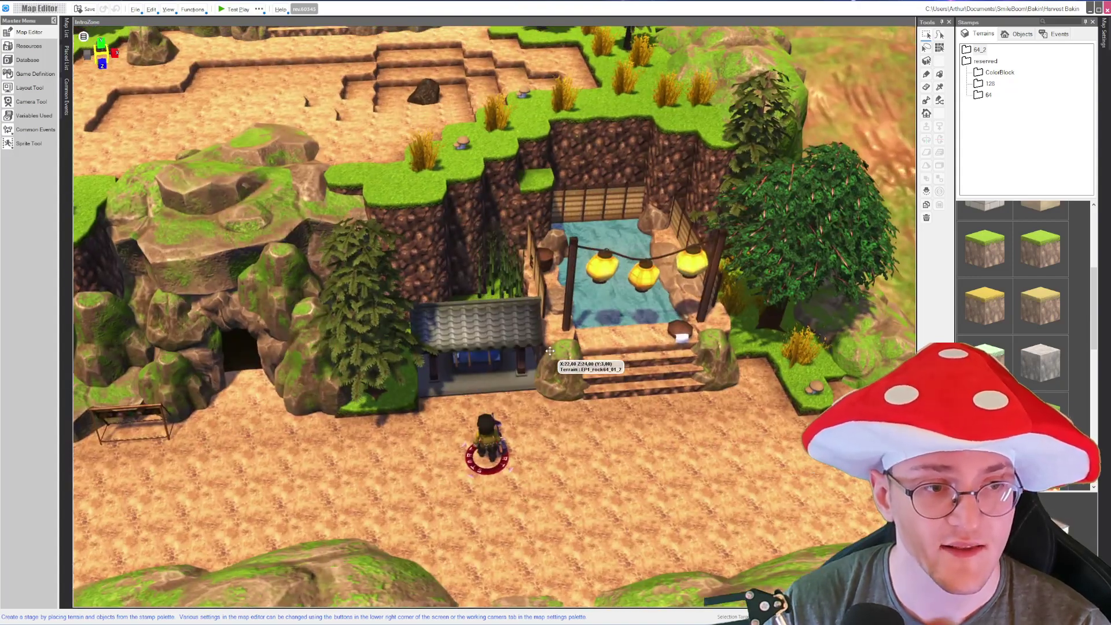
scroll(556, 359, down, 5)
scroll(564, 368, up, 5)
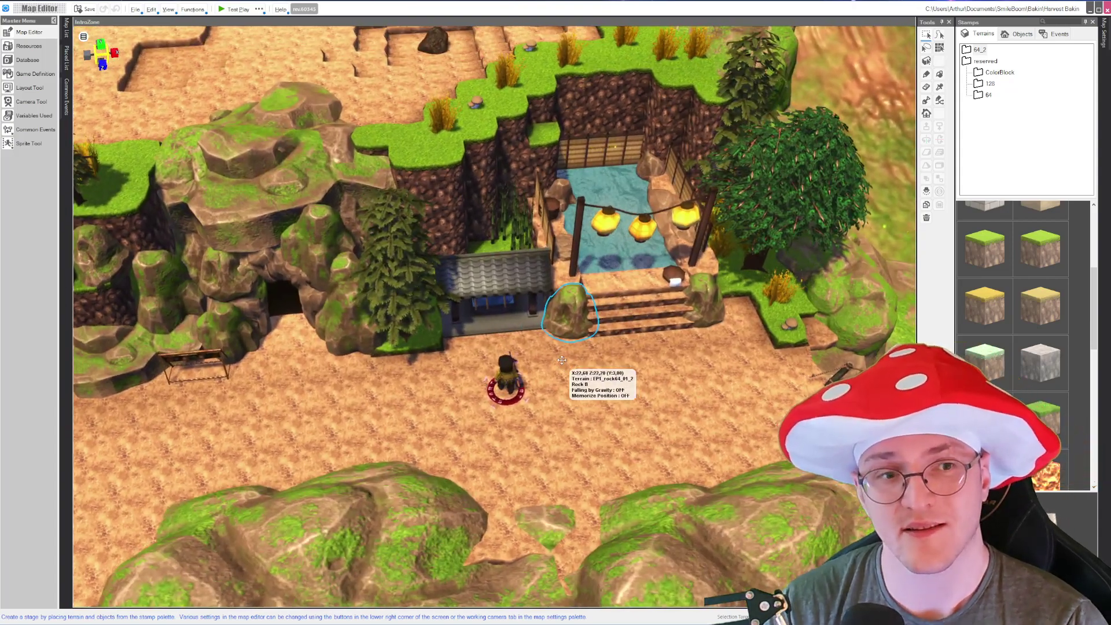
- Open the Camera Tool and preview the Default camera of the IntroZone map
click(39, 102)
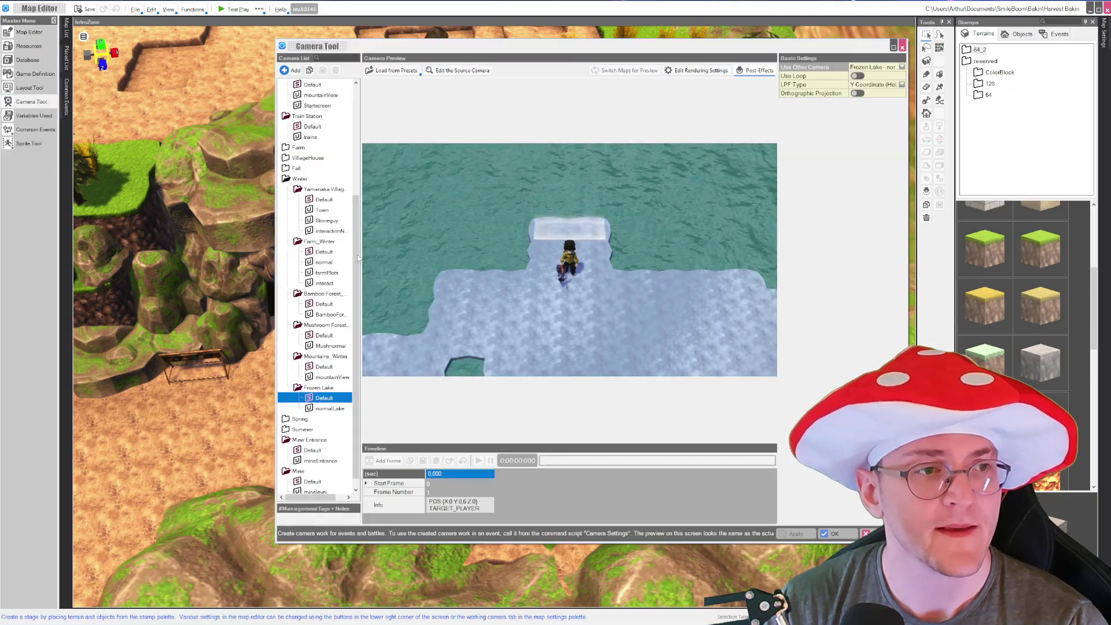
scroll(332, 324, up, 5)
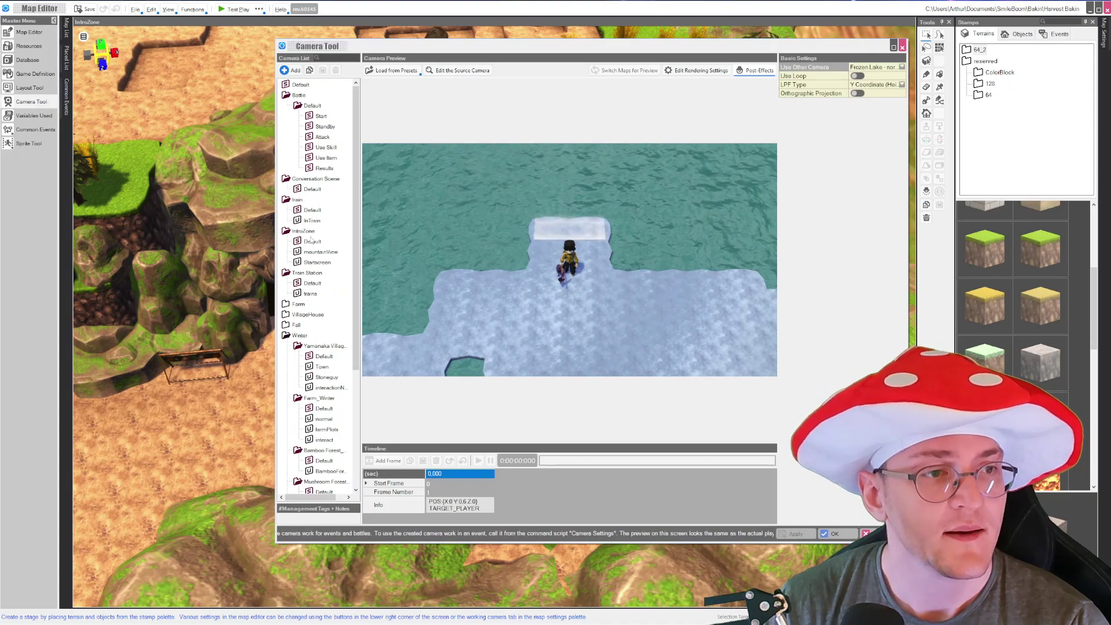
click(309, 242)
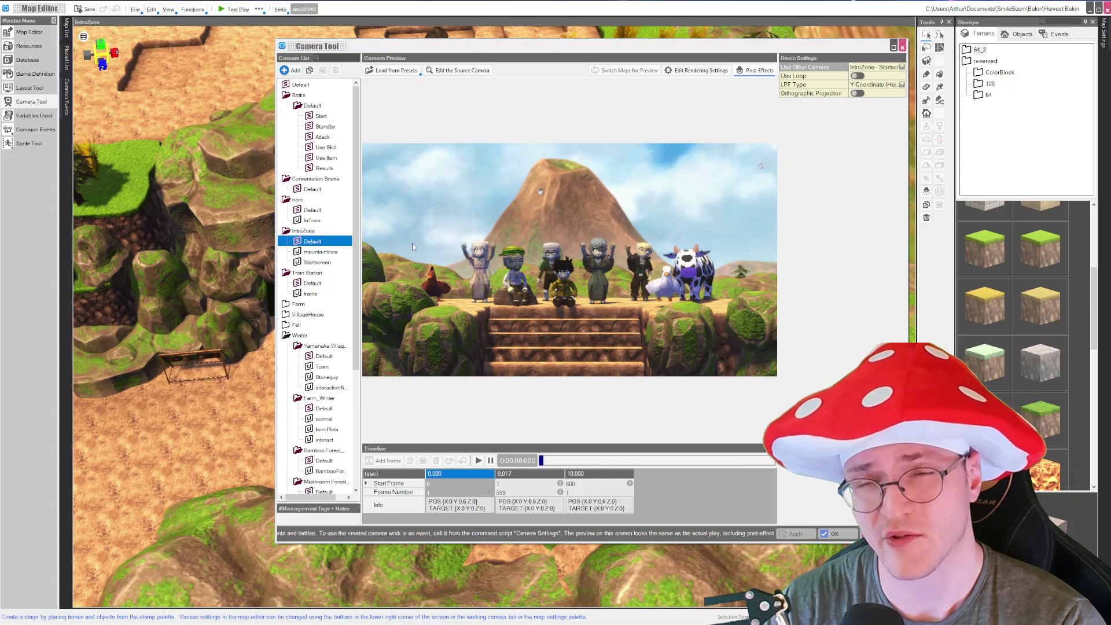
click(321, 252)
click(320, 242)
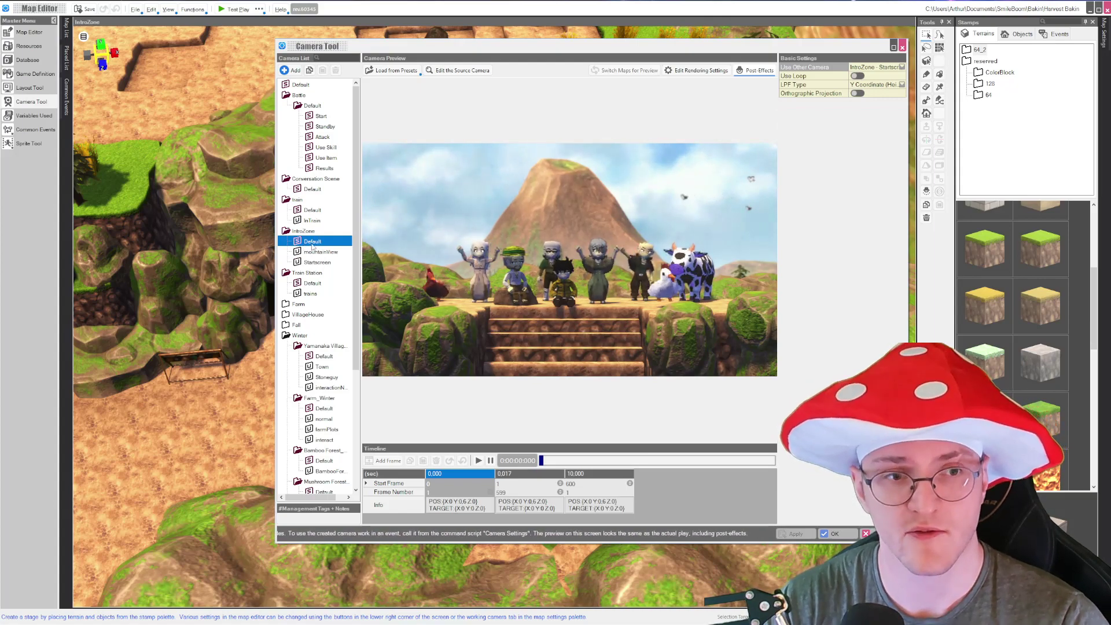
- Choose the IntroZone Startscreen camera as Use Other Camera for IntroZone's Default camera
click(884, 67)
click(884, 68)
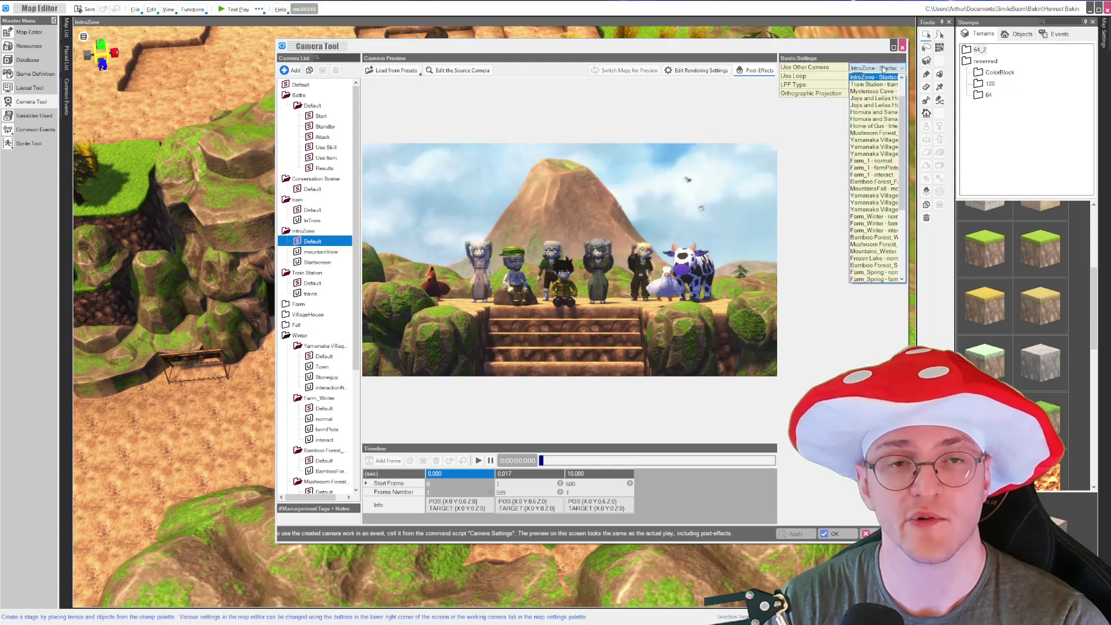
click(883, 68)
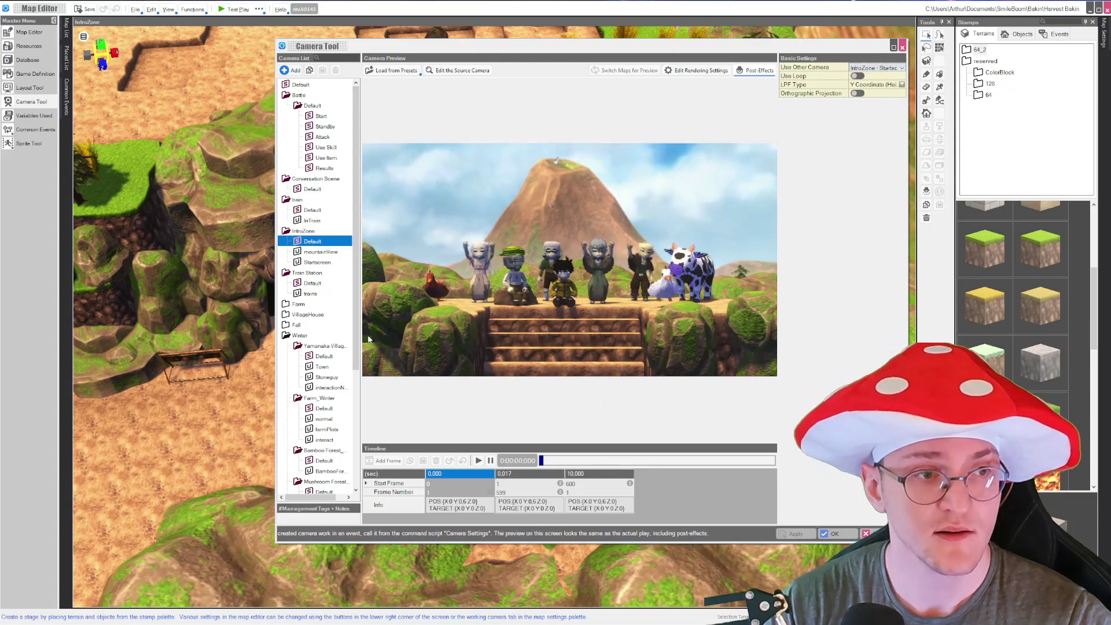
click(878, 68)
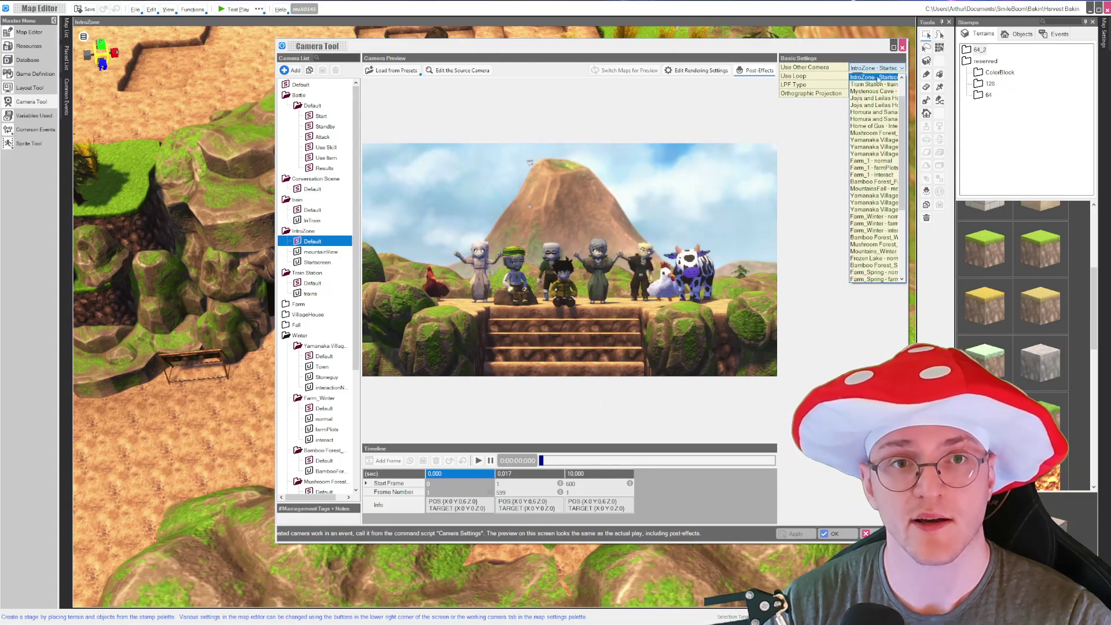
click(877, 78)
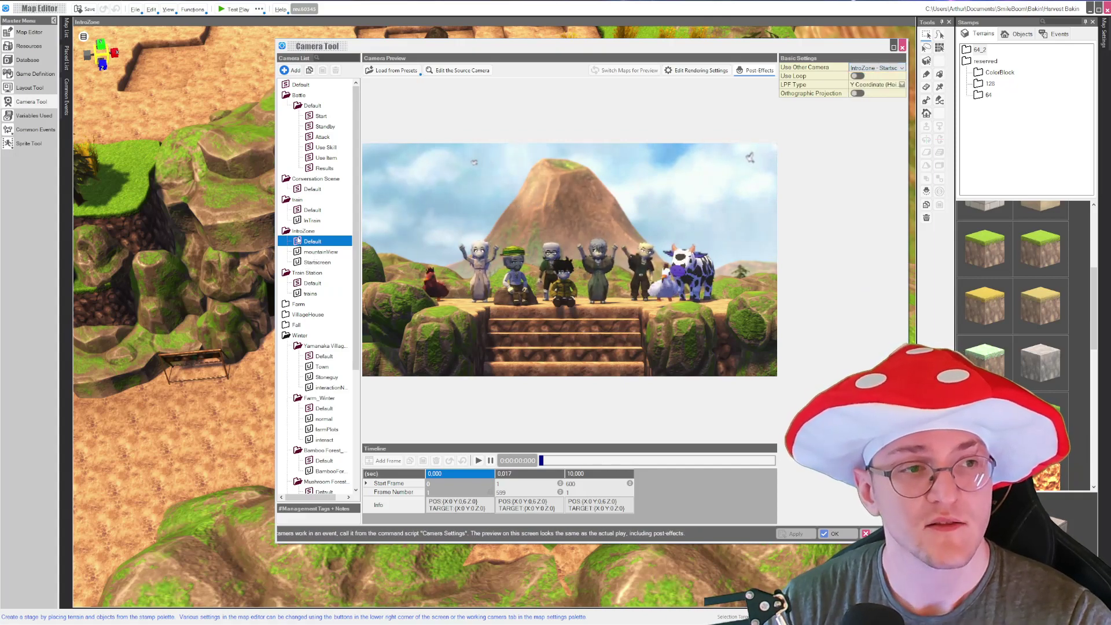
- Compare IntroZone's mountainView and Startscreen cameras, and play back the Startscreen camera's timeline
click(291, 70)
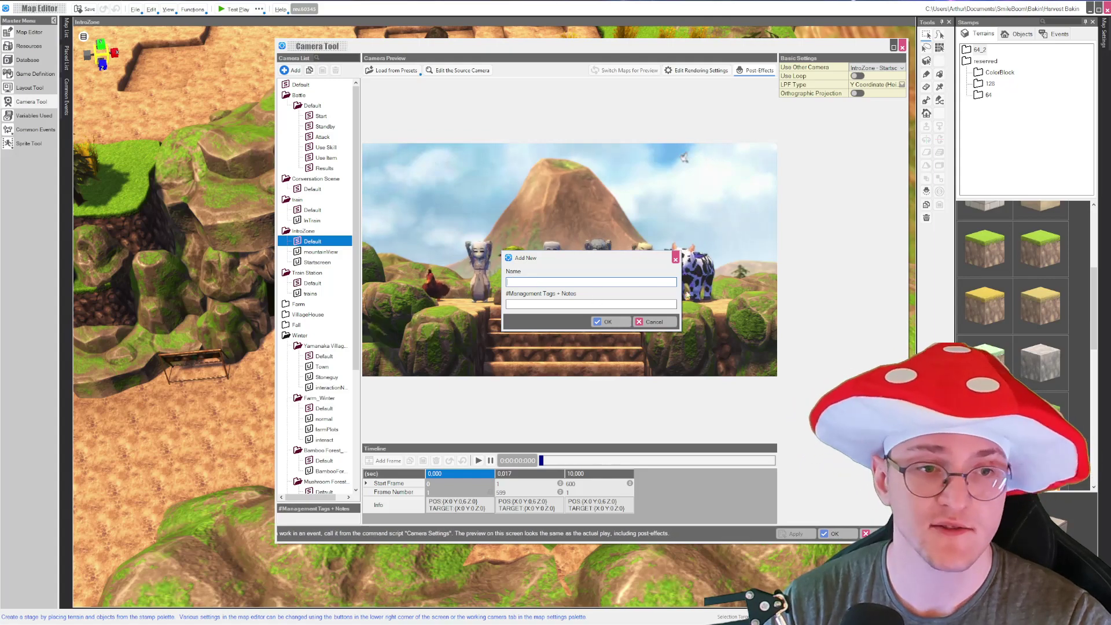
click(675, 261)
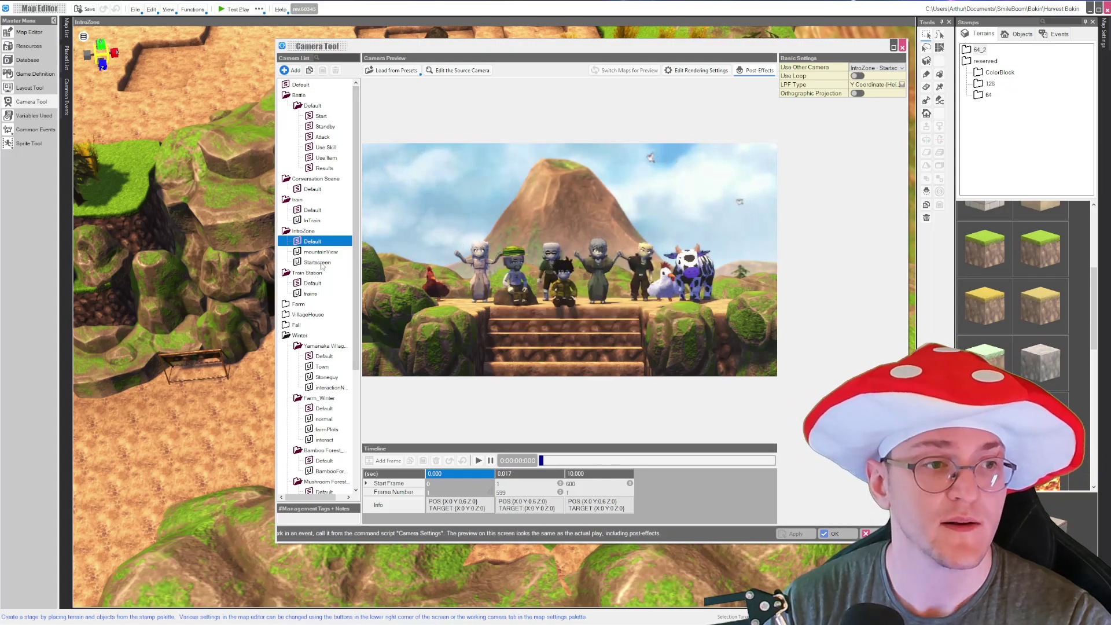
click(323, 254)
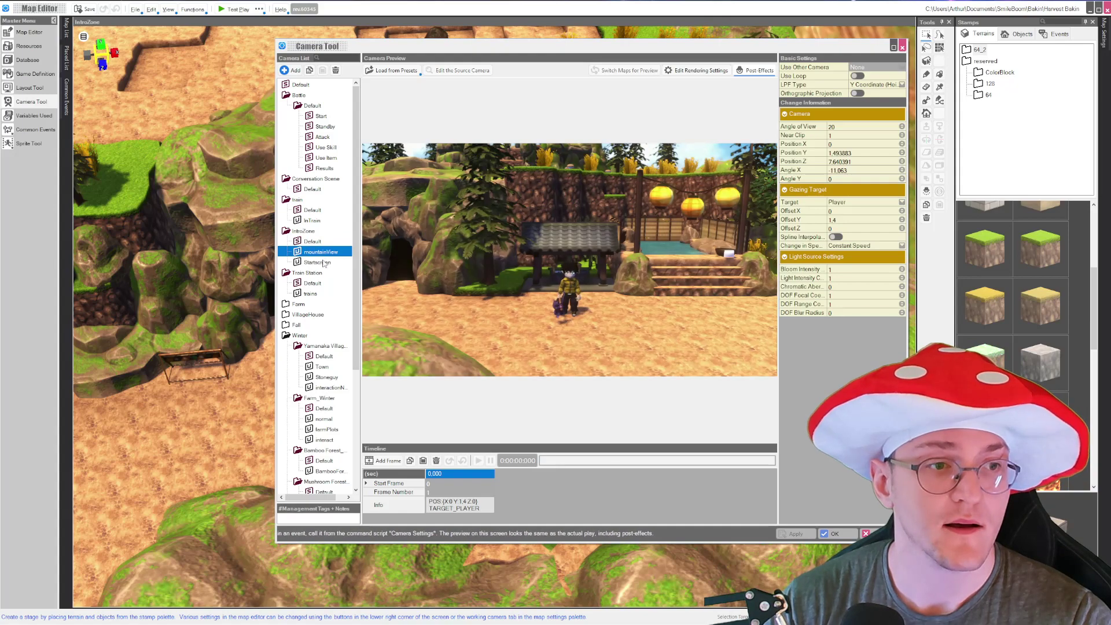
click(323, 263)
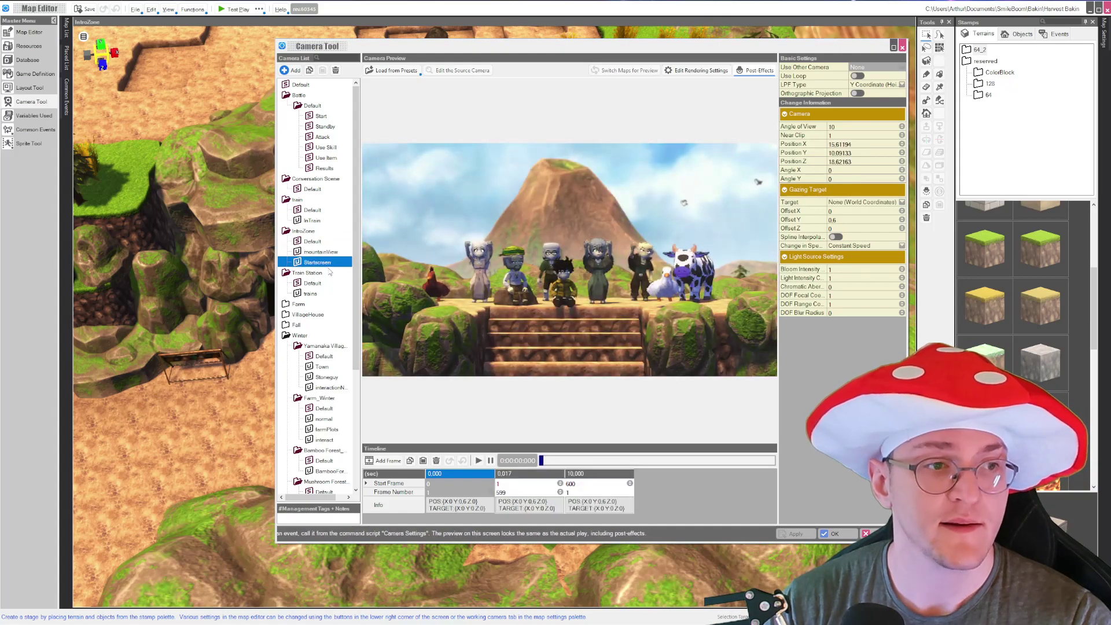
click(479, 461)
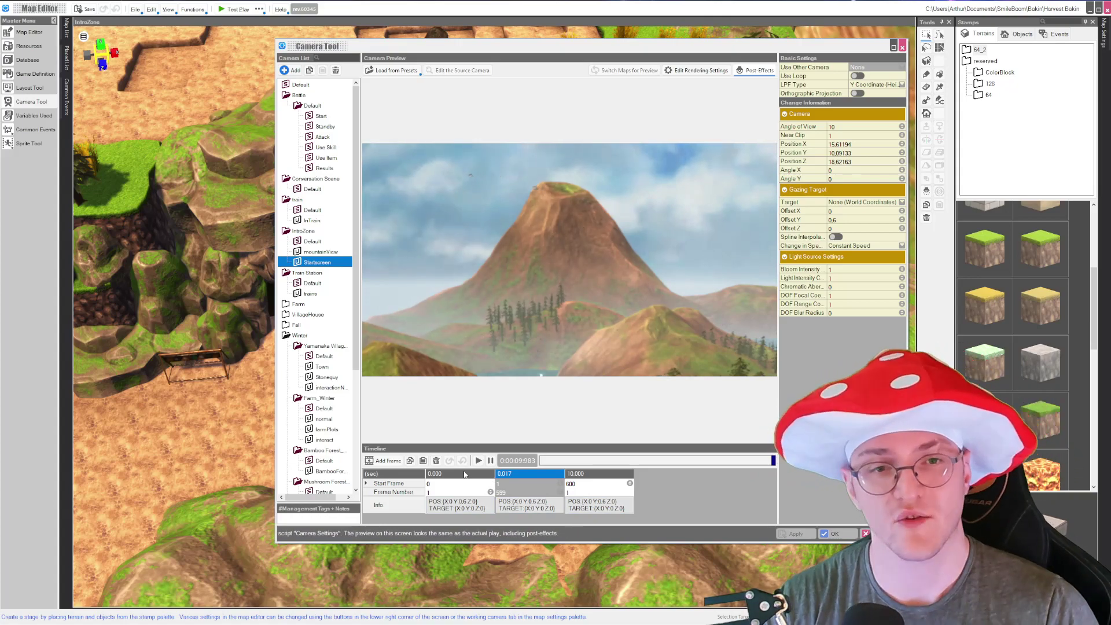
- Add a trial frame after the Startscreen camera's first frame, move its camera to about X 19.87, Z 16.16, and delete the frame
click(444, 474)
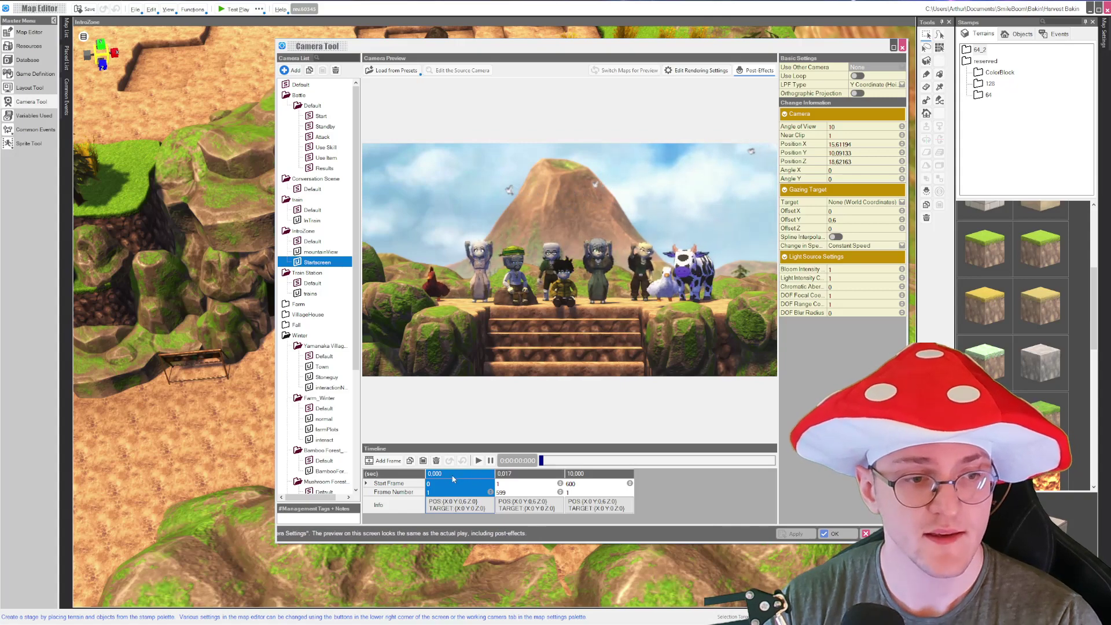
click(387, 462)
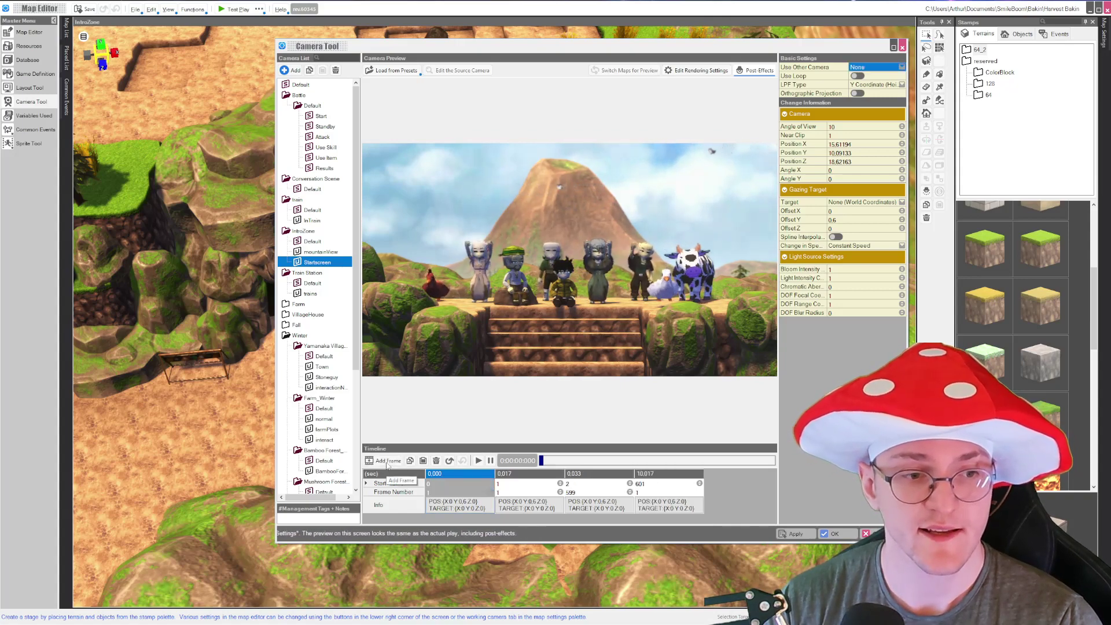
click(516, 476)
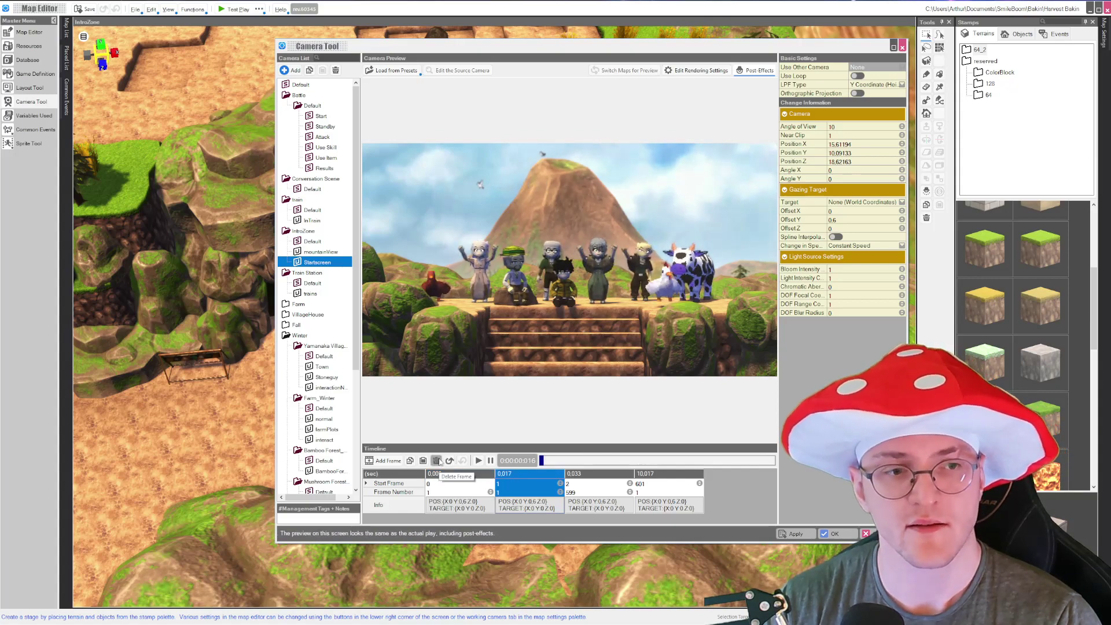
click(512, 485)
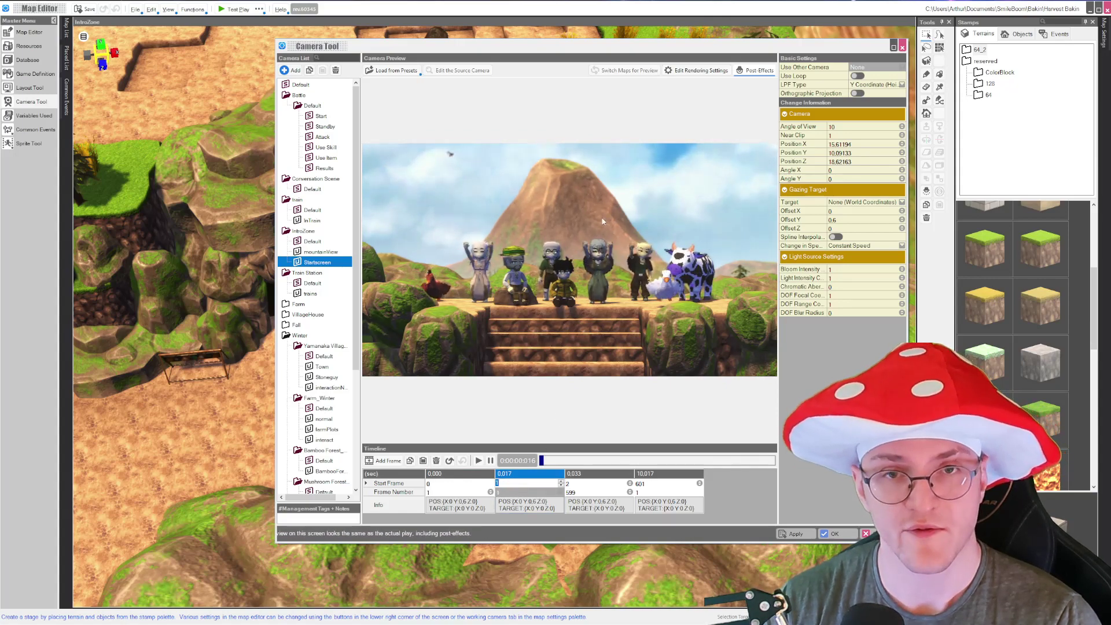
drag(620, 210, 562, 327)
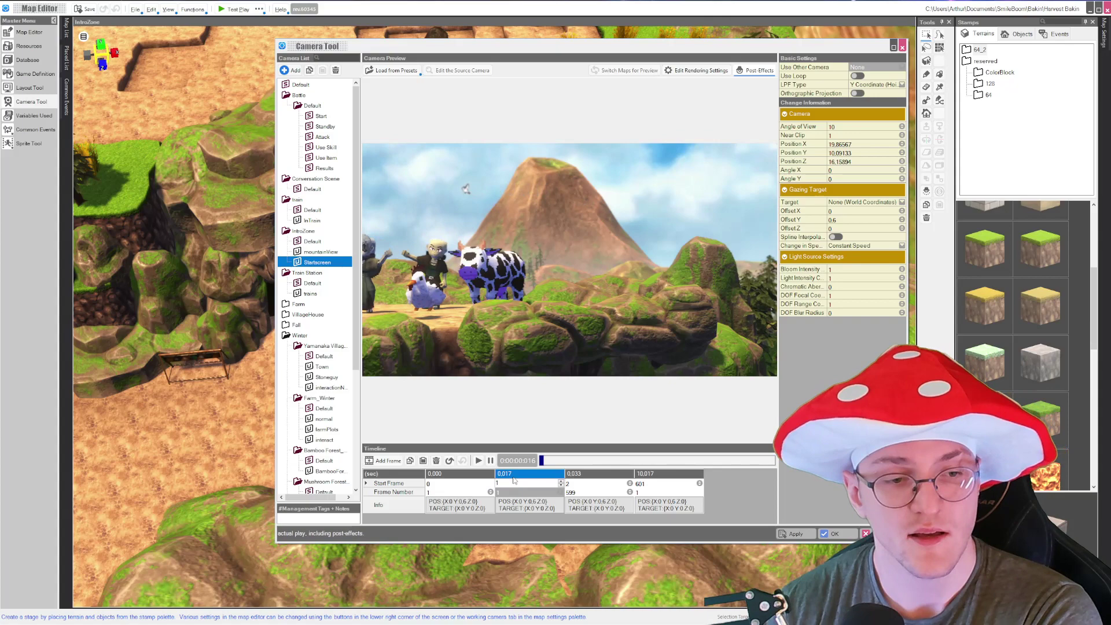
click(437, 461)
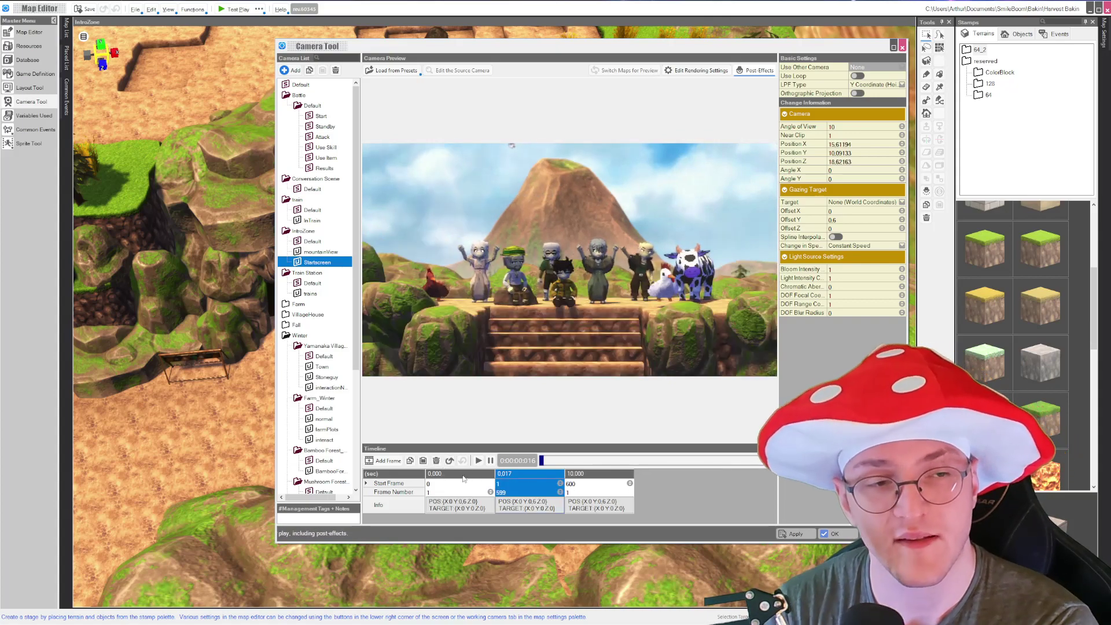
- Play the Startscreen camera's timeline and compare the camera settings of its frames at 0, 0.017 and 10 seconds
click(463, 480)
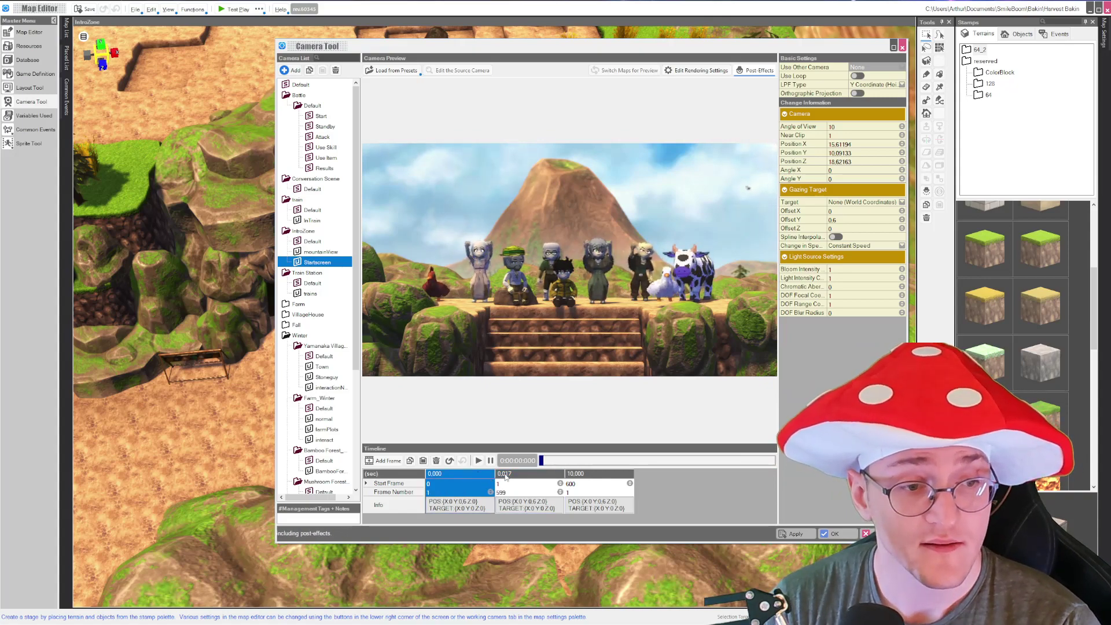
click(506, 476)
click(479, 462)
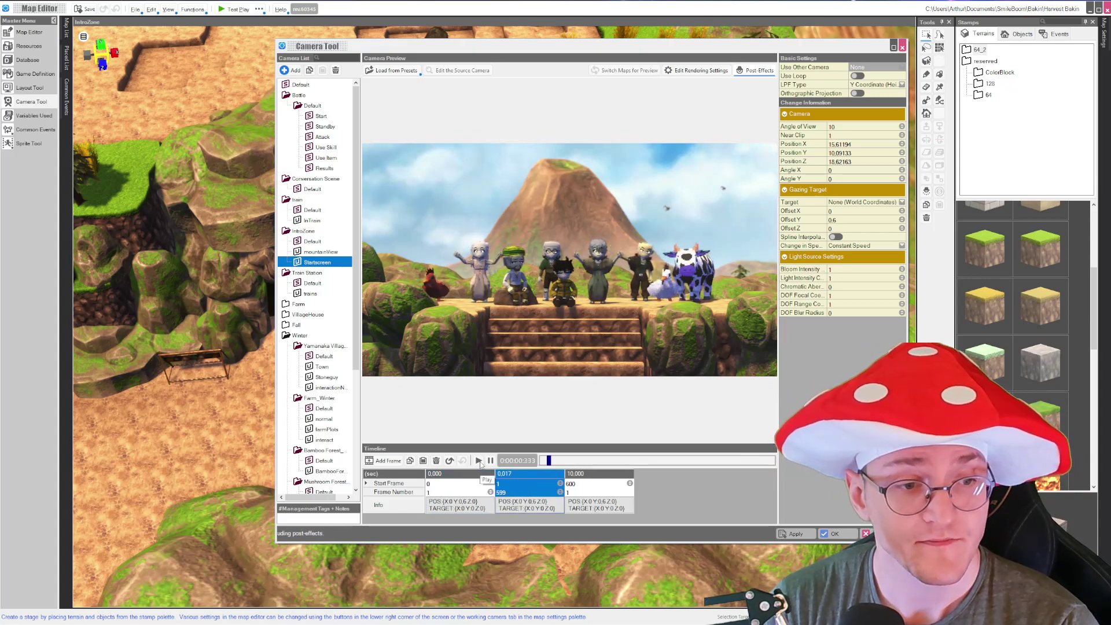
click(595, 480)
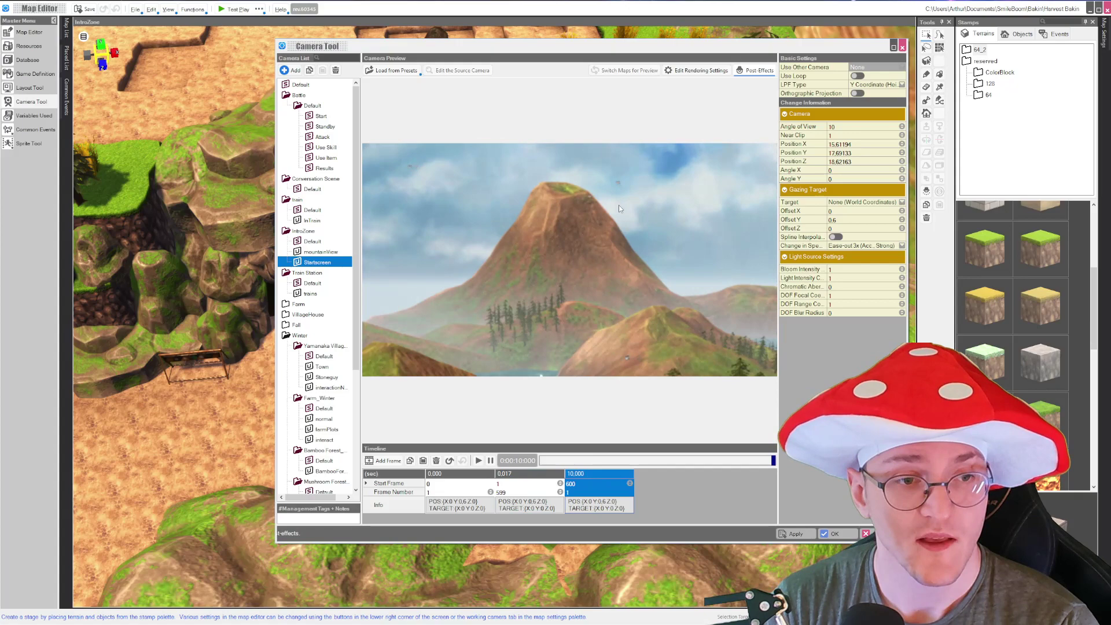
click(540, 475)
click(460, 474)
click(551, 475)
click(613, 475)
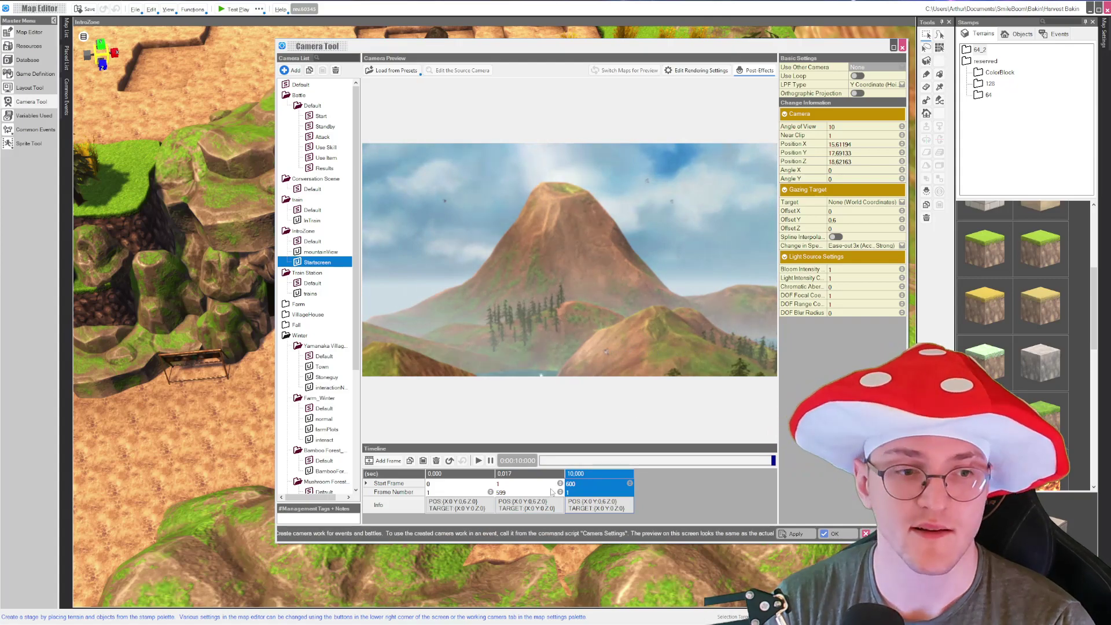
click(515, 476)
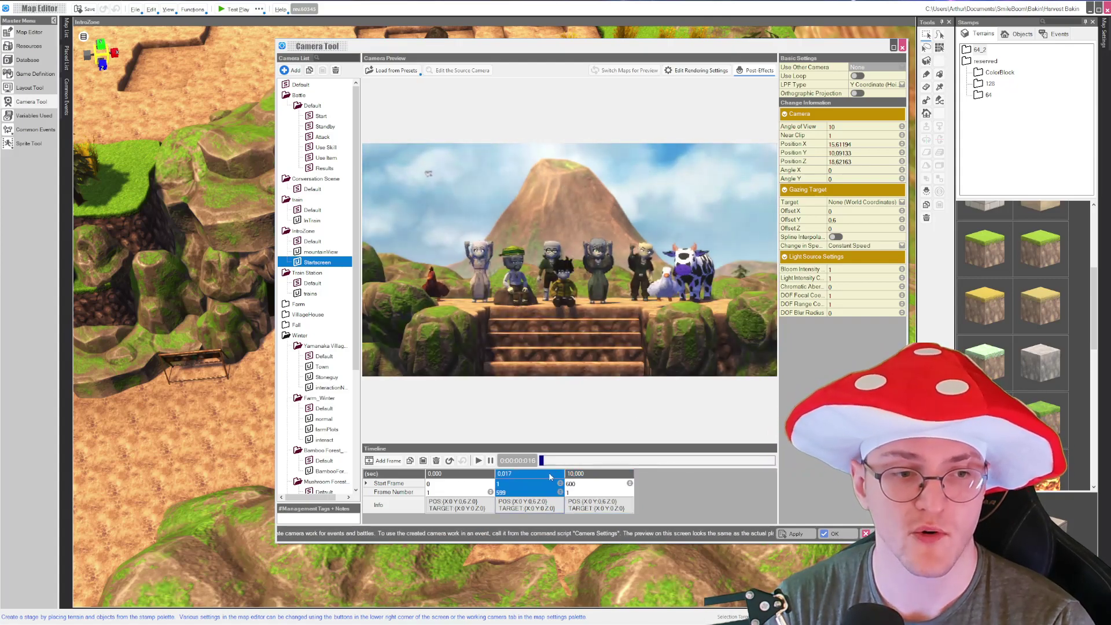
- Review the Change in Speed options available for the Startscreen camera's final frame at 10 seconds
click(581, 490)
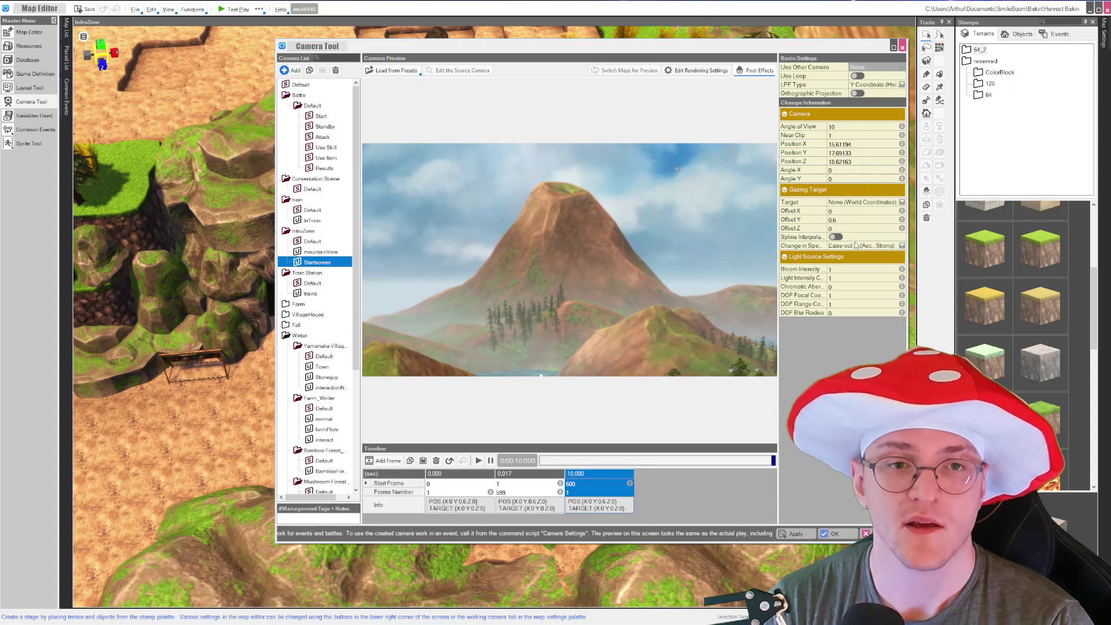
click(856, 246)
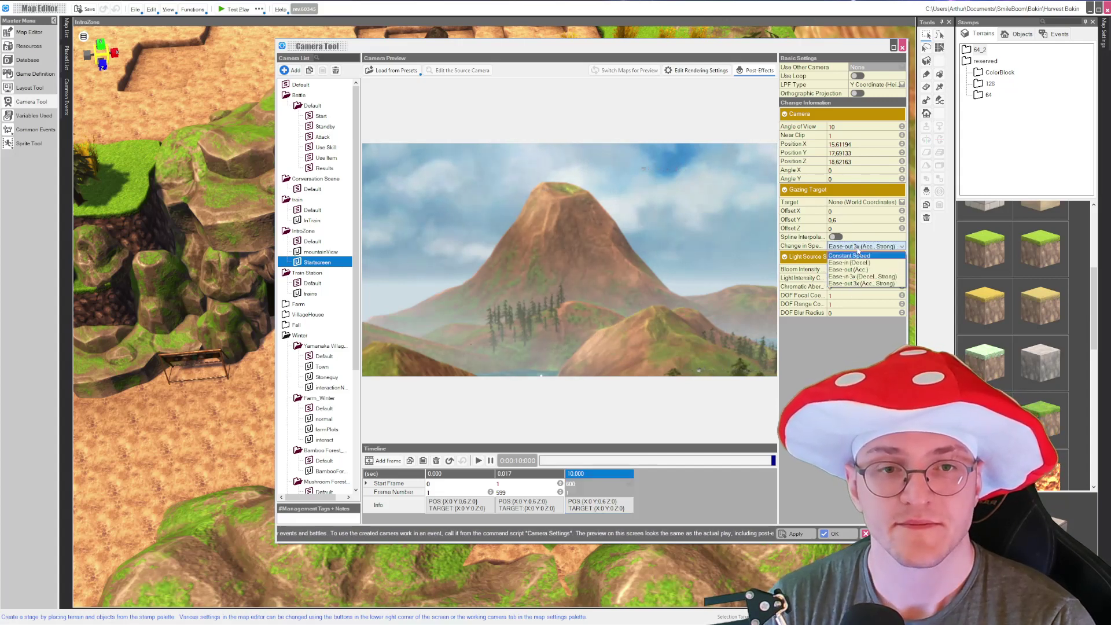
click(857, 246)
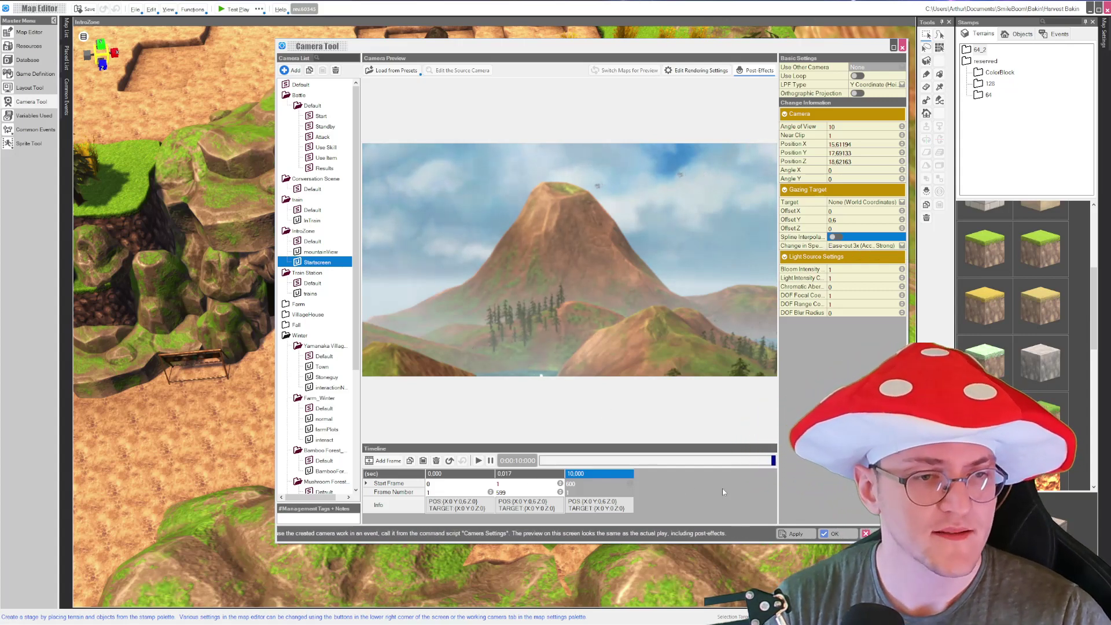
- Review the Gazing Target choices for the Startscreen camera's first frame, keeping None (World Coordinates) as the target
click(451, 485)
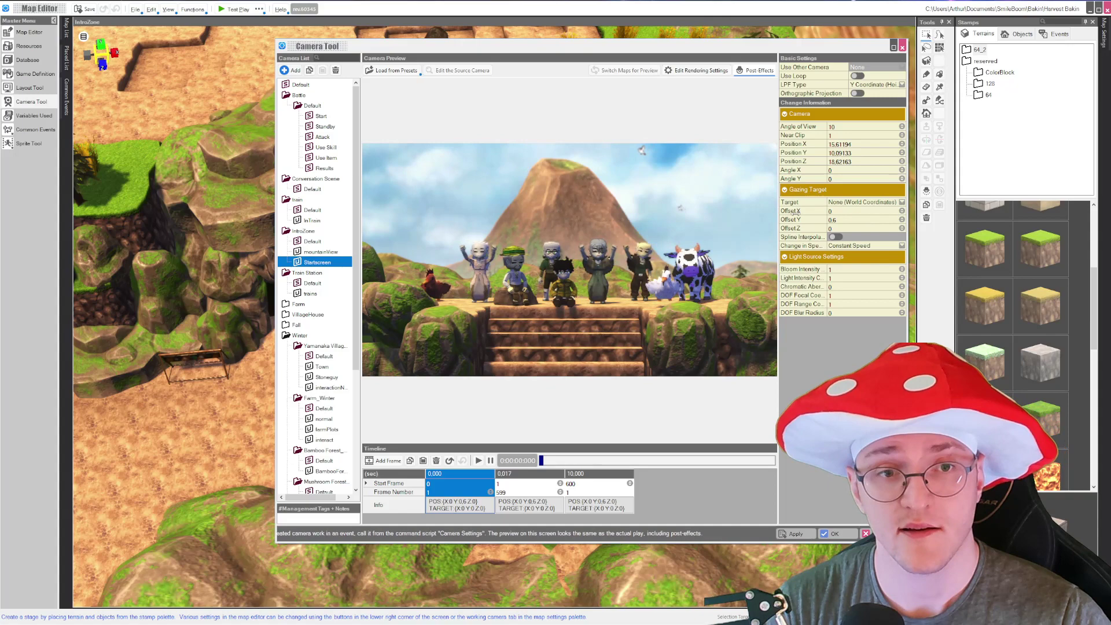
click(860, 204)
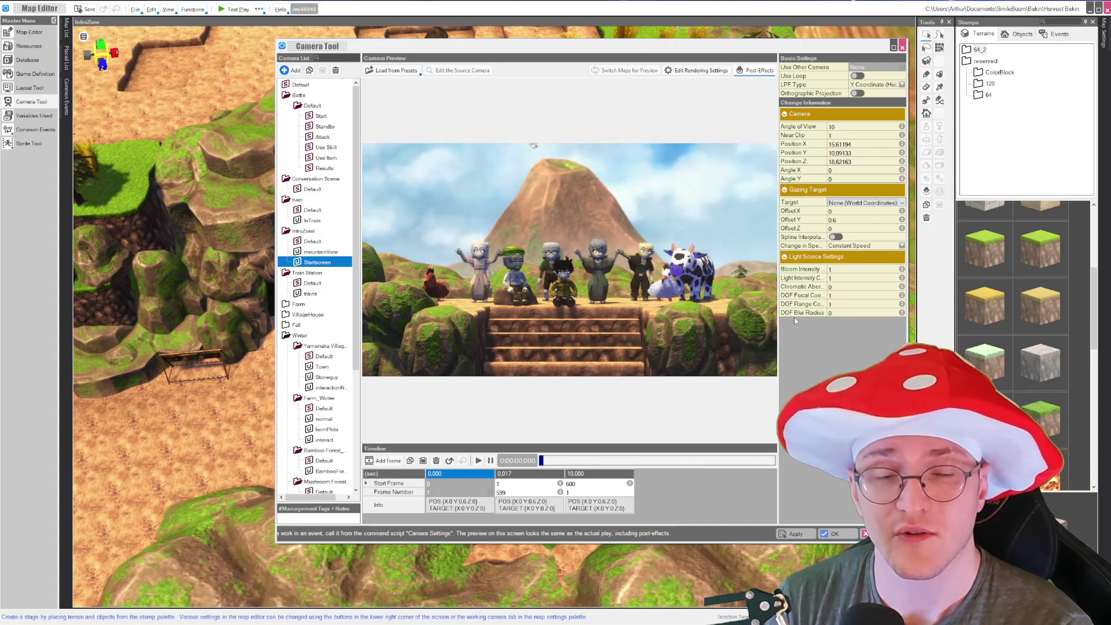
click(873, 203)
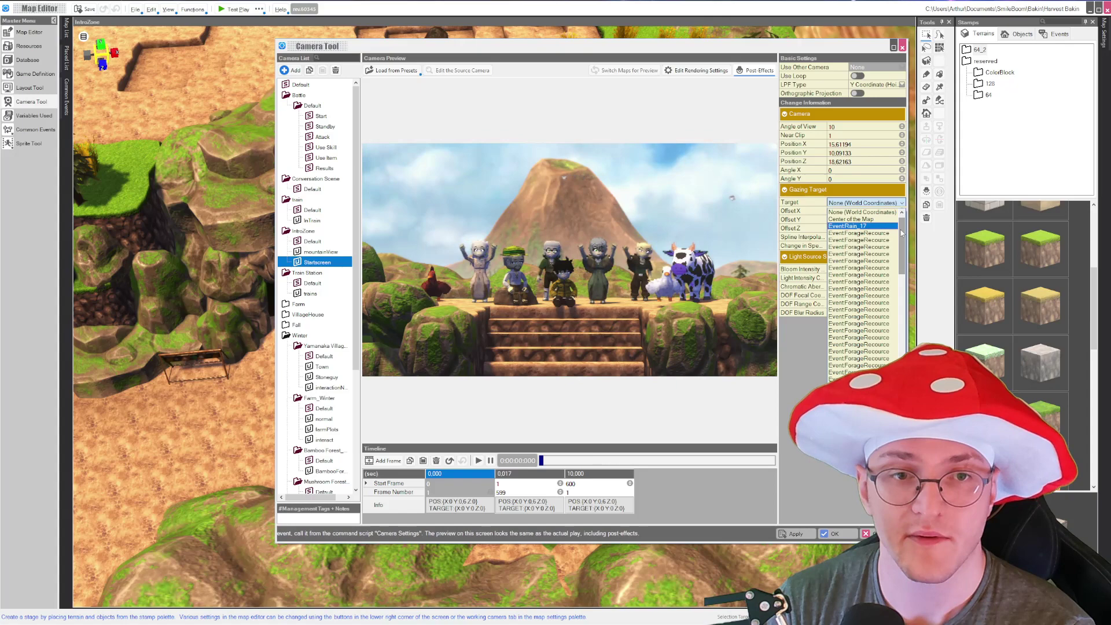
mouse_move(901, 233)
mouse_down()
mouse_move(905, 358)
mouse_move(918, 279)
mouse_move(903, 220)
mouse_up()
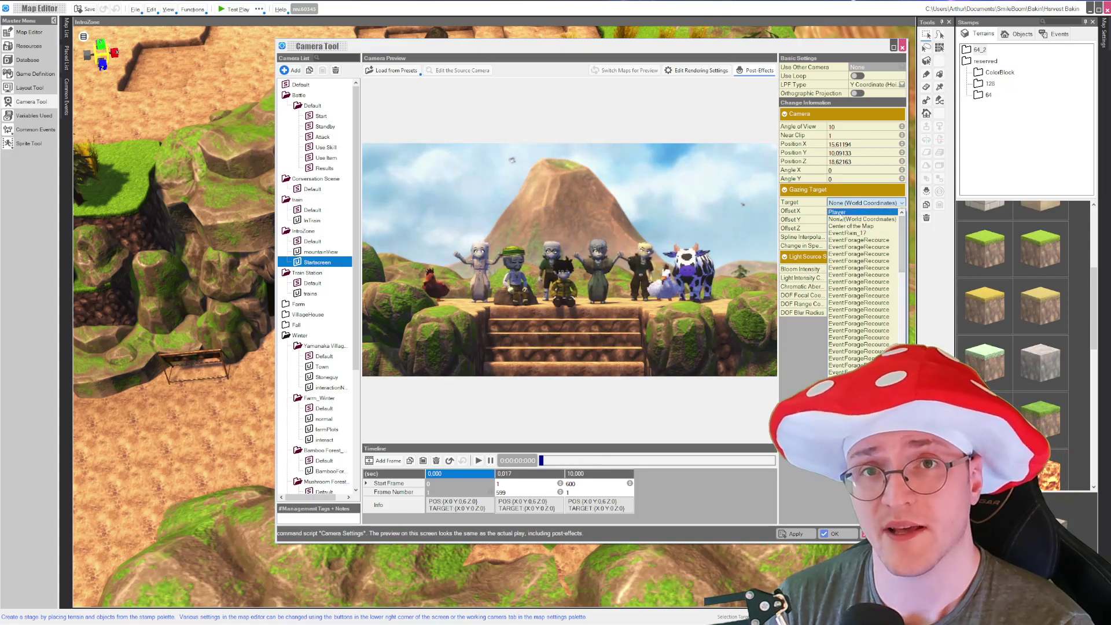
click(863, 220)
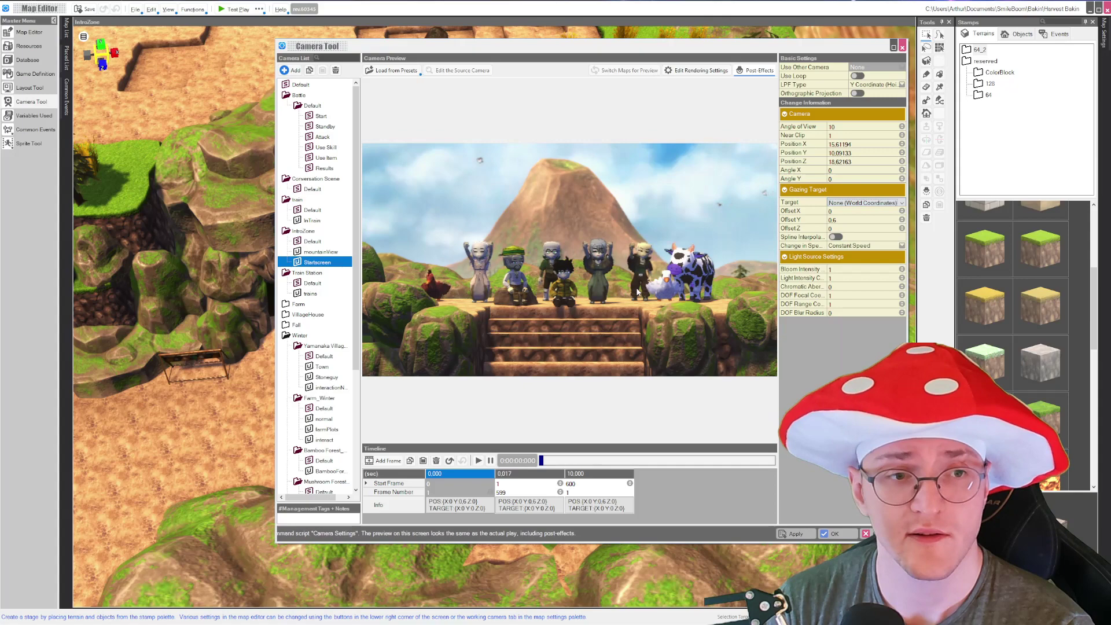
- Try panning the first frame's camera sideways and pulling it back to about X 15.39, Z 23.06, and restore its original position
drag(605, 335, 561, 329)
scroll(562, 329, down, 5)
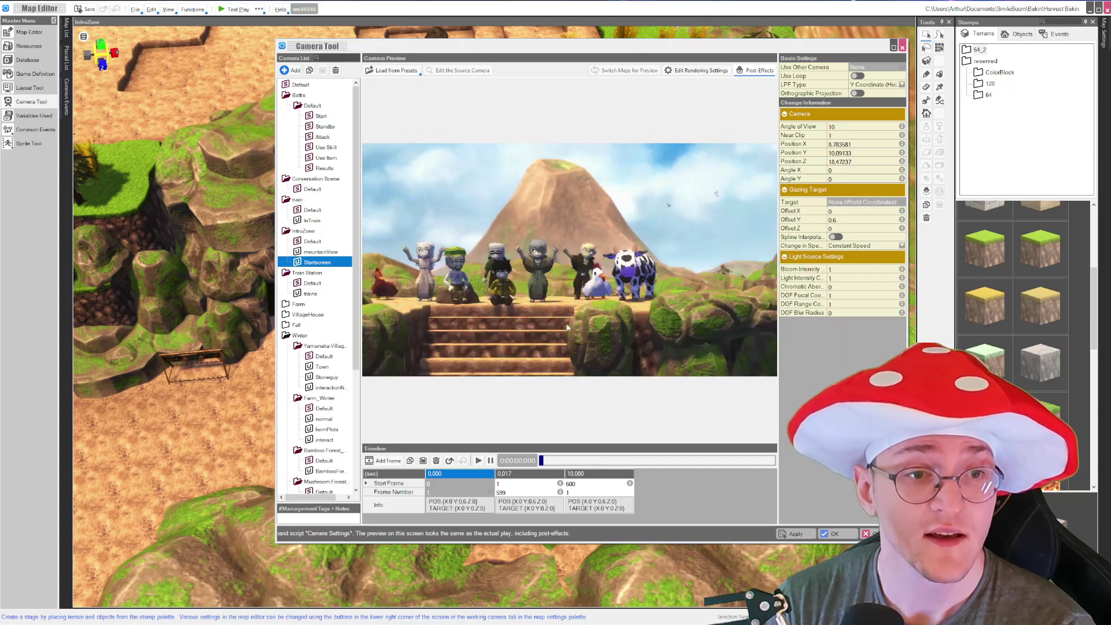
drag(555, 278, 608, 282)
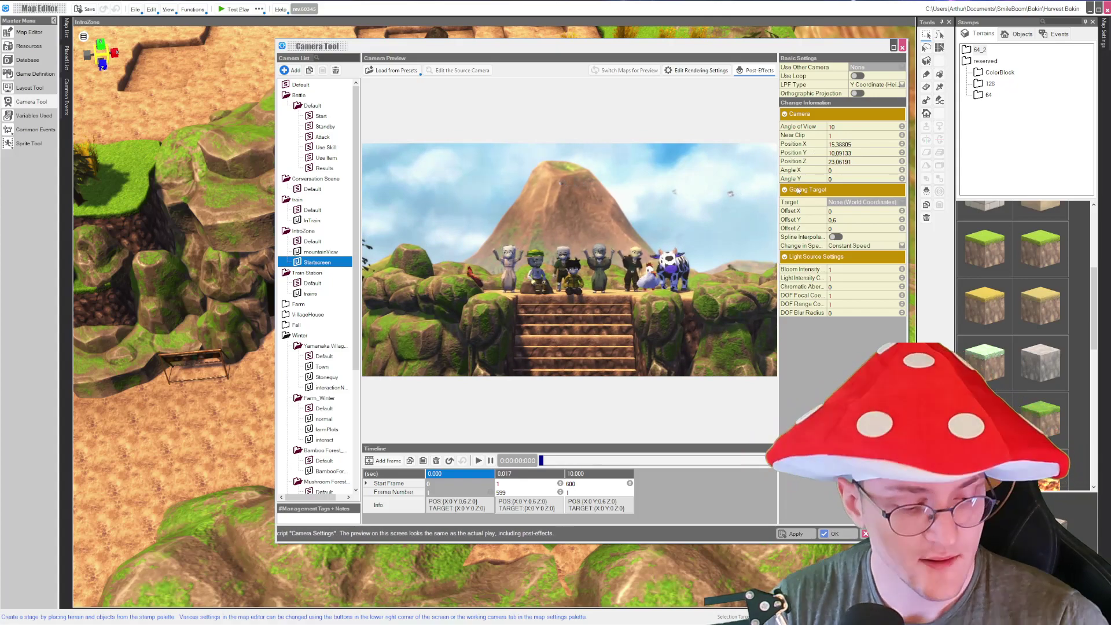
scroll(810, 174, up, 3)
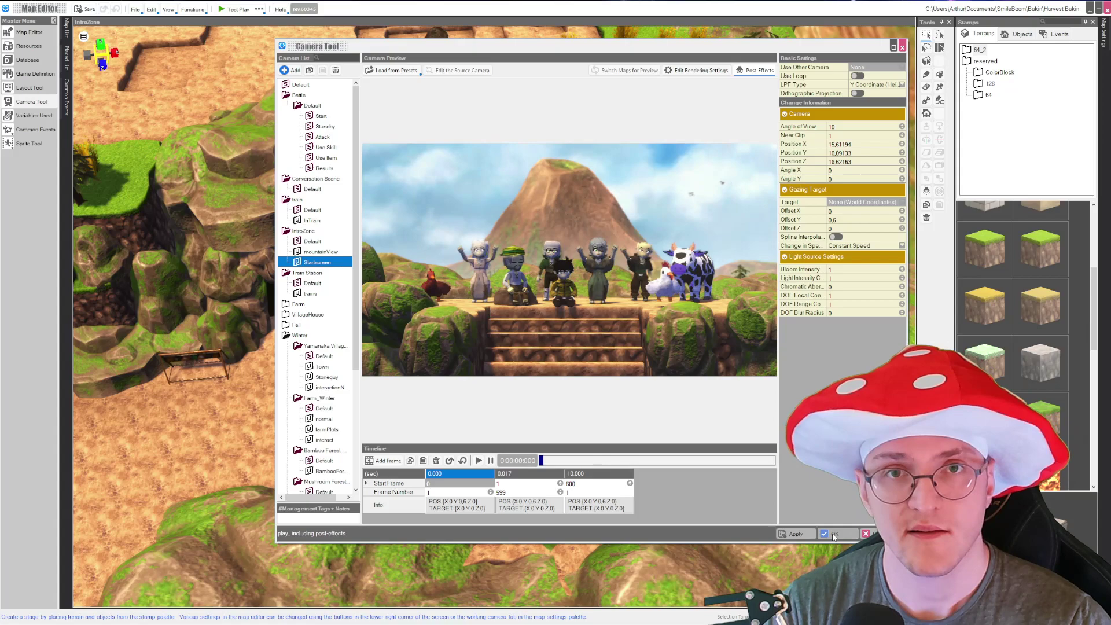
- Accept the camera settings and close the Camera Tool
click(834, 533)
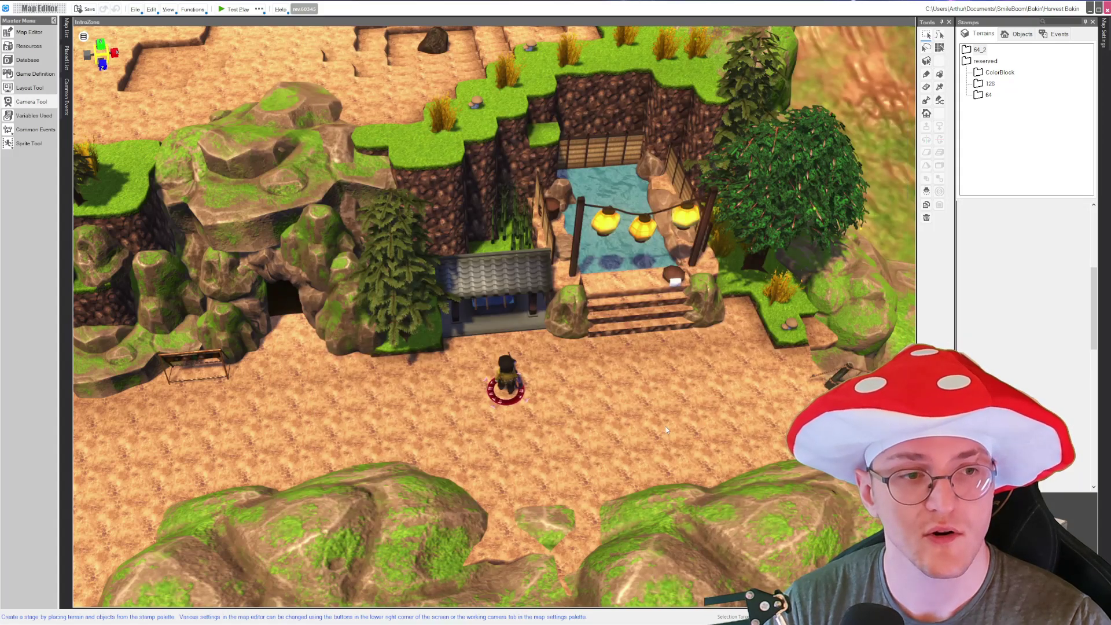